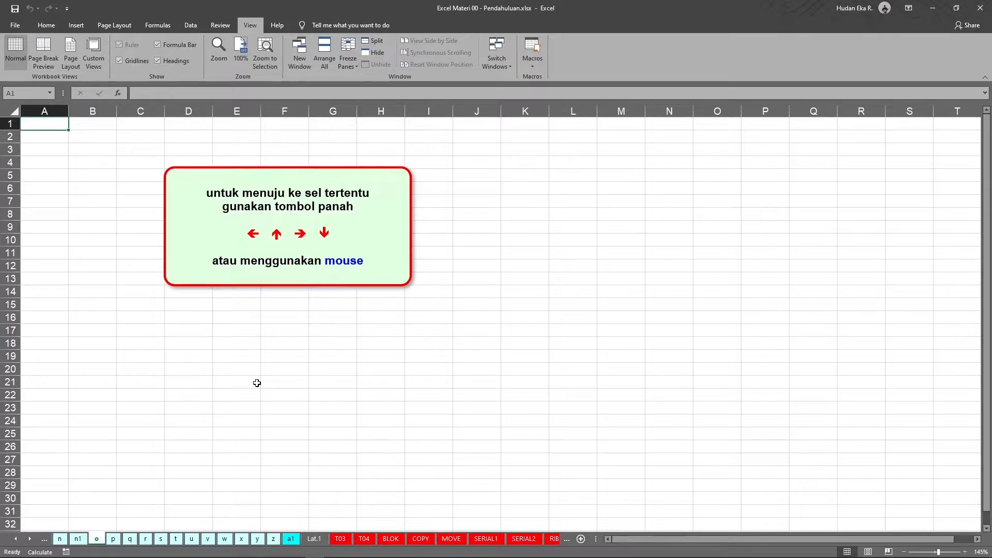
# Move the active cell one cell at a time around the sheet, from A1 down to C12.
pyautogui.press('Right')
pyautogui.press('Down')
pyautogui.press('Down')
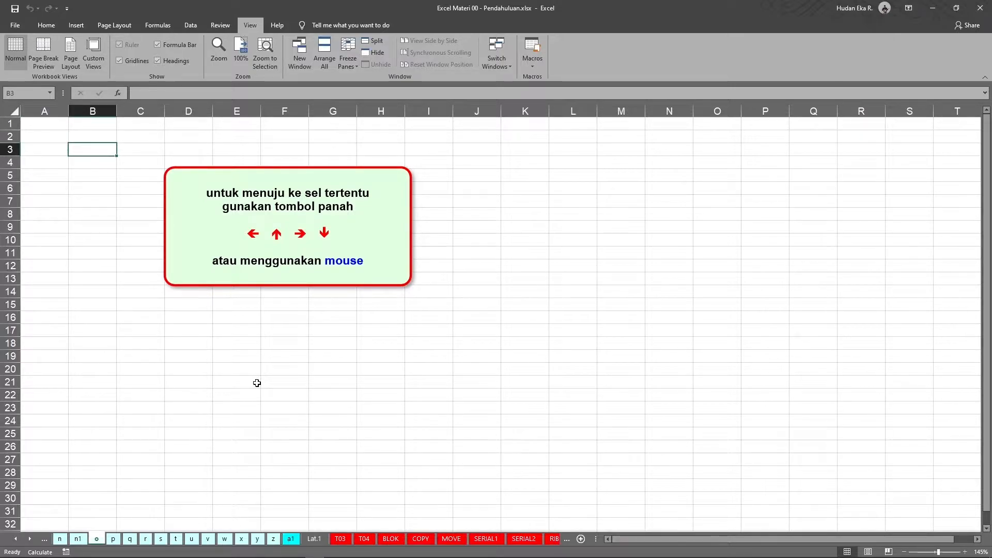
pyautogui.press('Left')
pyautogui.press('Down')
pyautogui.press('Right')
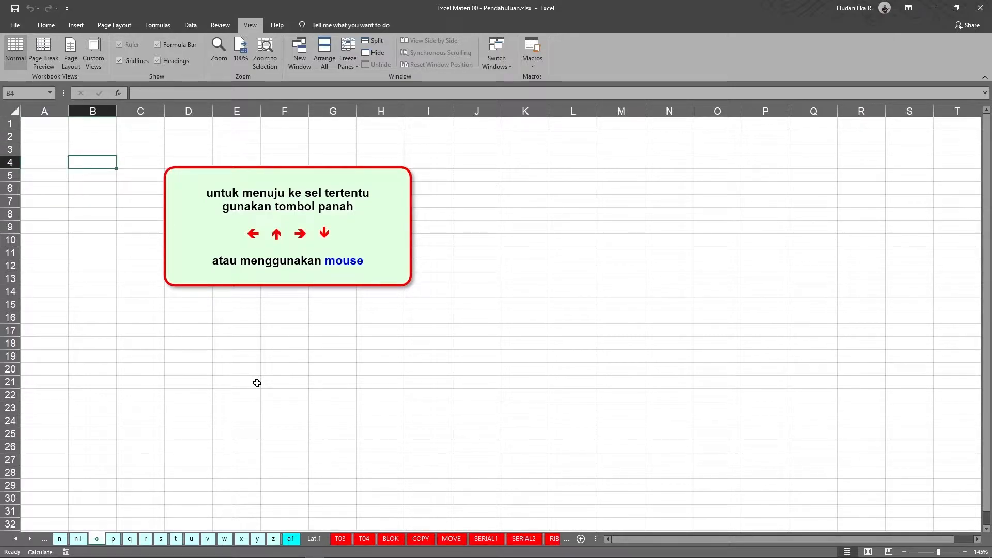
pyautogui.press('Down')
pyautogui.press('Down')
pyautogui.press('Up')
pyautogui.press('Left')
pyautogui.press('Right')
pyautogui.press('Down')
pyautogui.press('Right')
pyautogui.press('Down')
pyautogui.press('Down')
pyautogui.press('Left')
pyautogui.press('Down')
pyautogui.press('Right')
pyautogui.press('Down')
pyautogui.press('Down')
pyautogui.press('Down')
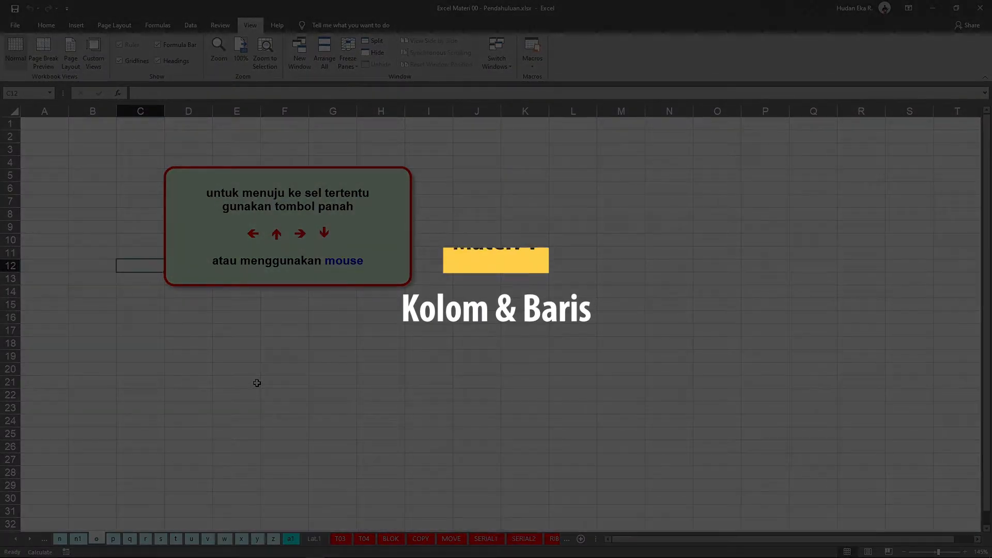
# Select several cells directly in the grid, ending on cell C25.
pyautogui.click(171, 342)
pyautogui.click(102, 308)
pyautogui.click(191, 424)
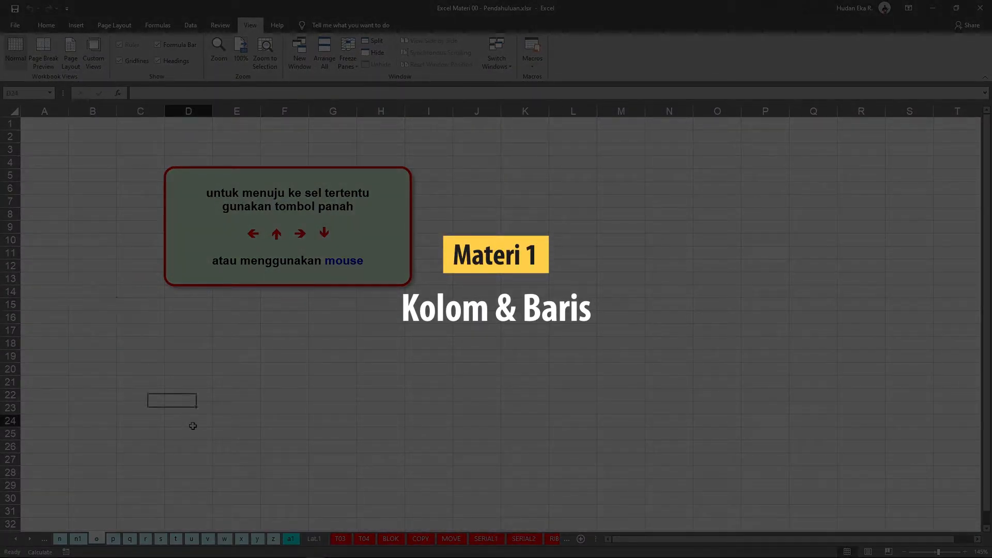
pyautogui.click(107, 345)
pyautogui.click(303, 366)
pyautogui.click(124, 429)
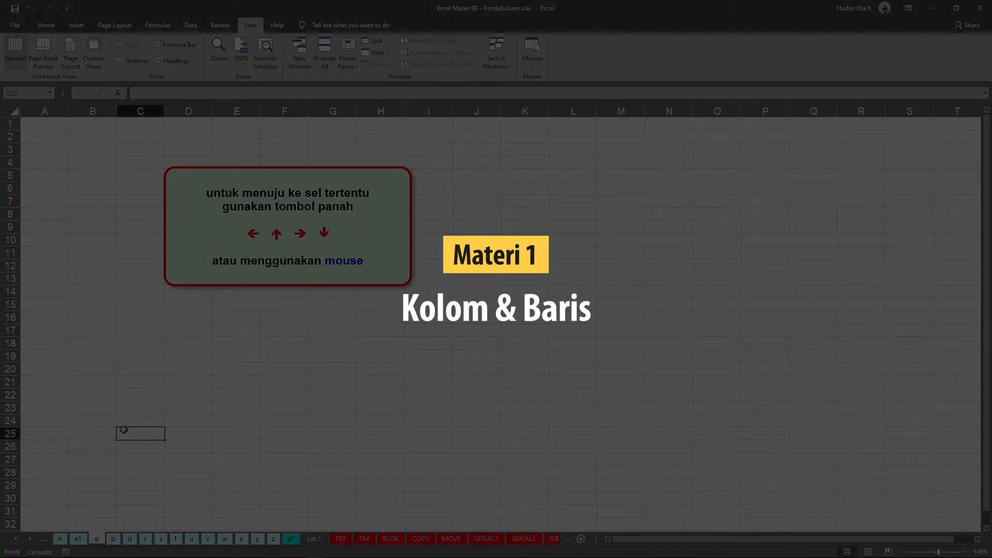
# Scroll down and up through the sheet's rows, then select cell J100.
pyautogui.scroll(-12, 140, 418)
pyautogui.scroll(-19, 140, 418)
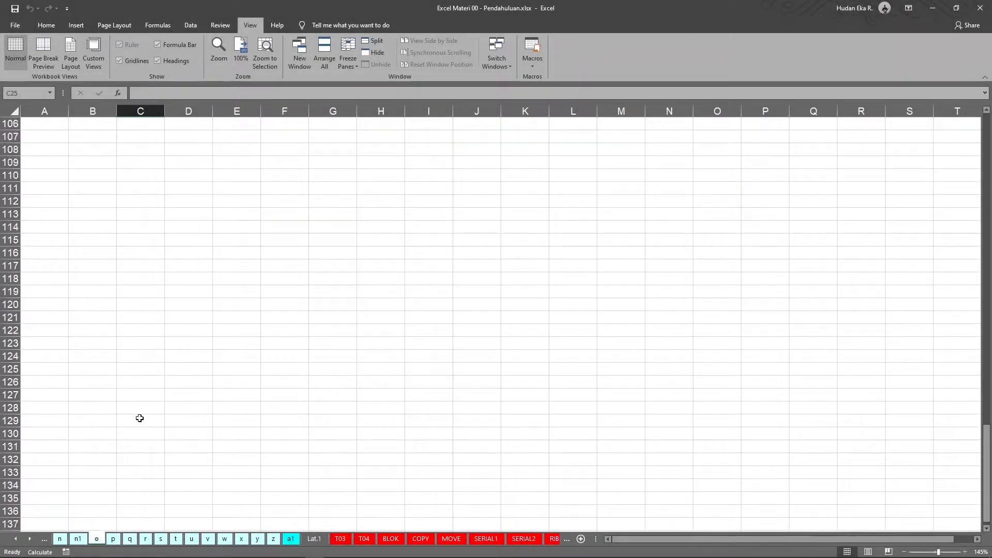
pyautogui.scroll(16, 140, 419)
pyautogui.scroll(1, 140, 419)
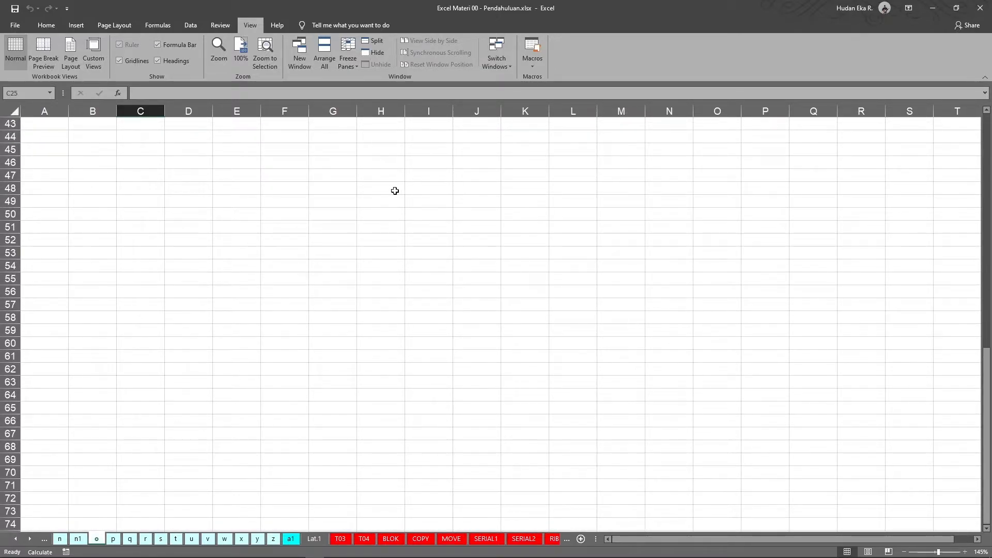
pyautogui.scroll(-13, 465, 232)
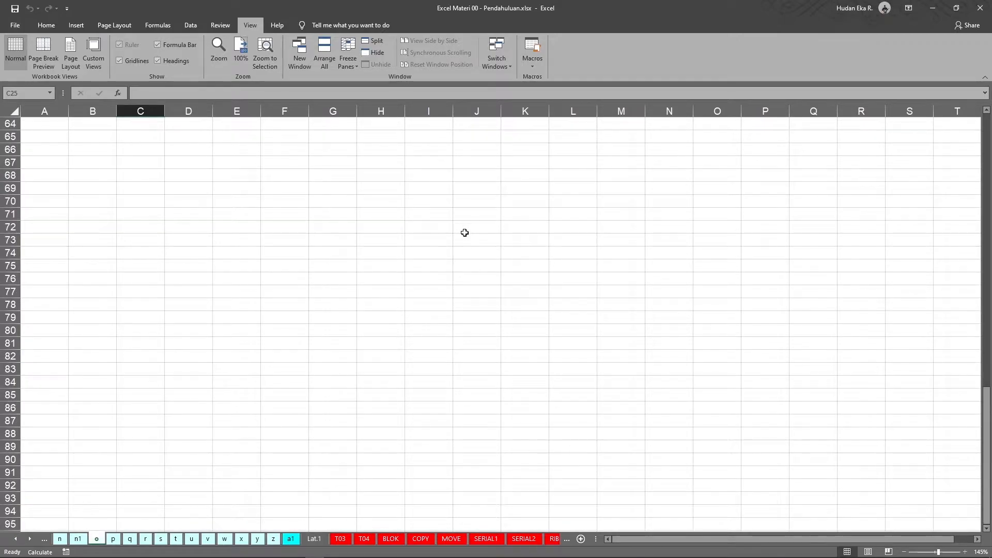
pyautogui.scroll(2, 457, 235)
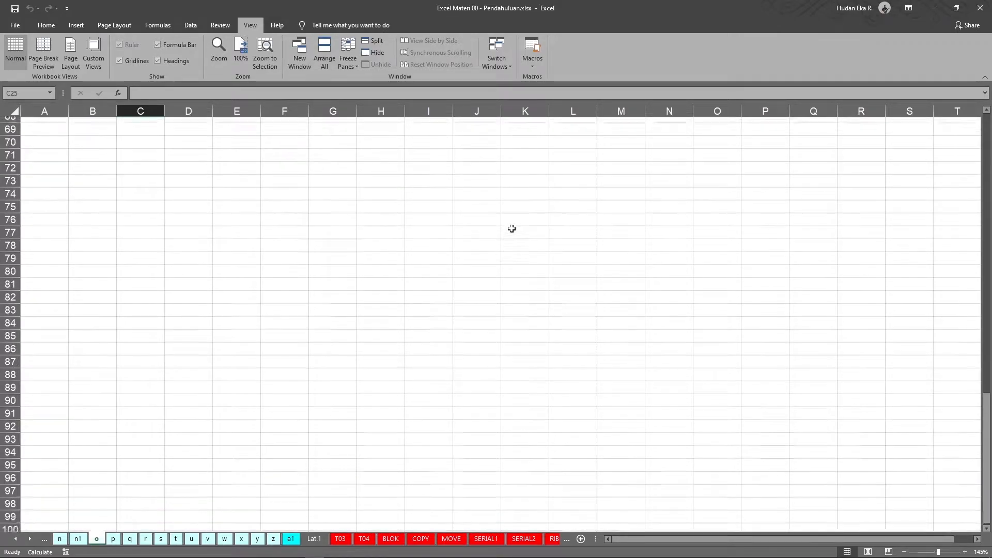
pyautogui.scroll(-2, 471, 394)
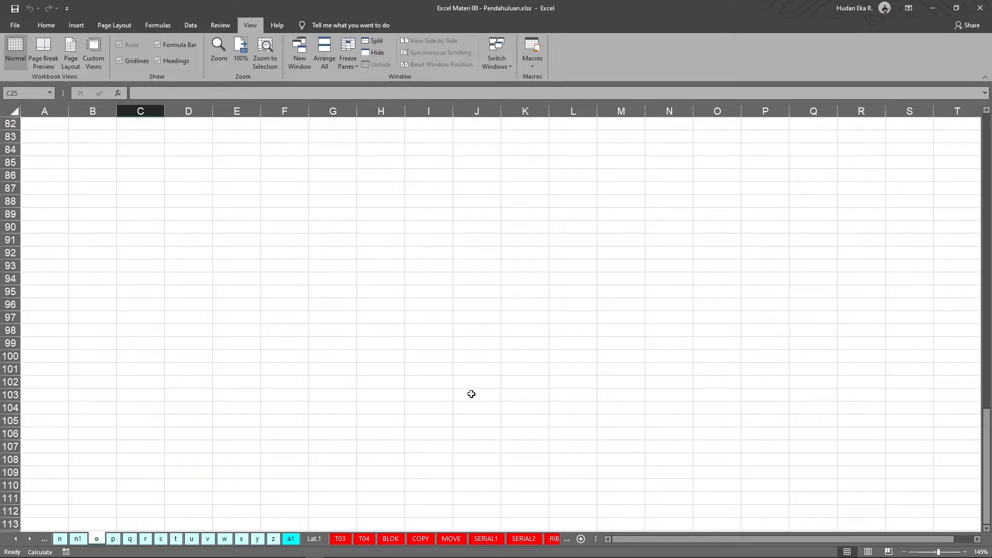
pyautogui.click(479, 335)
pyautogui.click(483, 356)
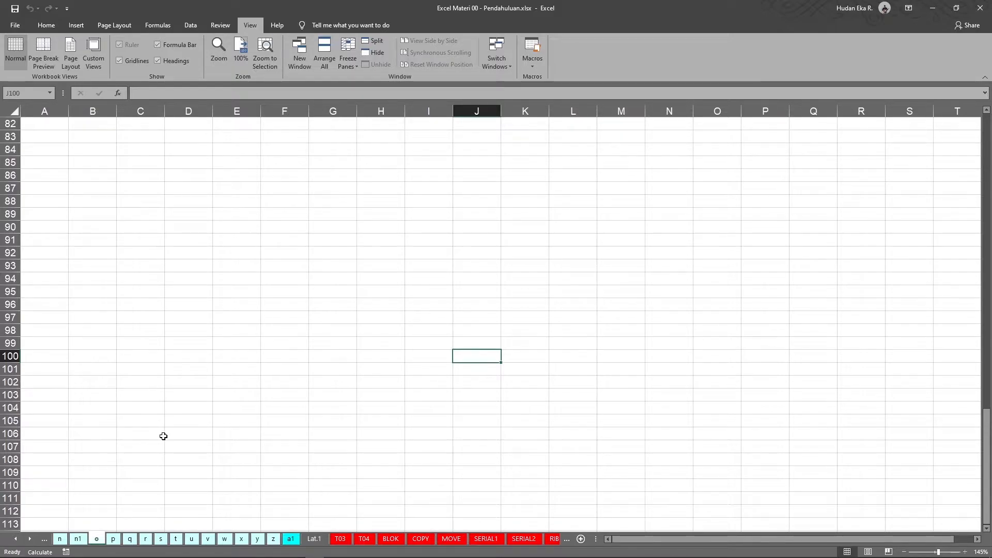
# Scroll far down to around row 350 and across to columns P onward.
pyautogui.scroll(-11, 658, 402)
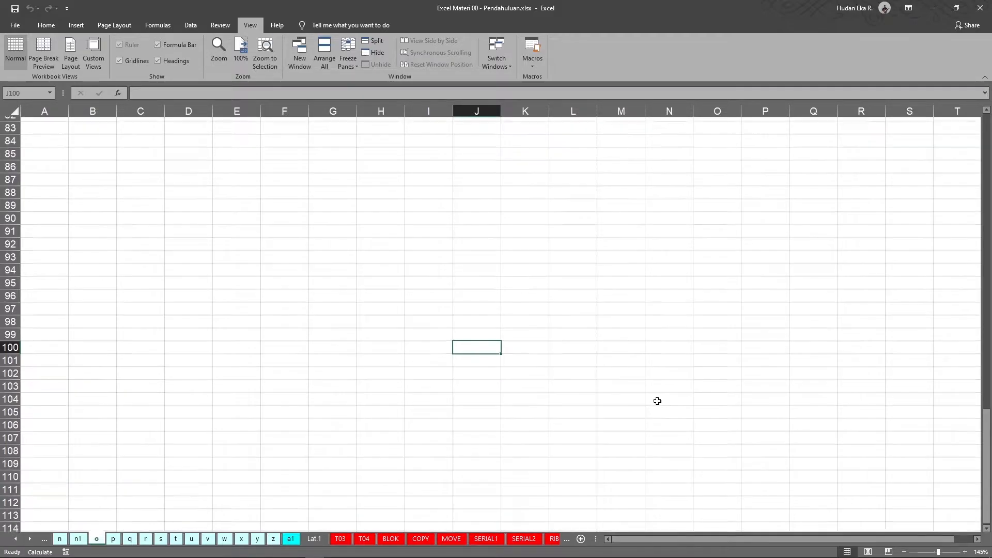
pyautogui.scroll(-20, 658, 401)
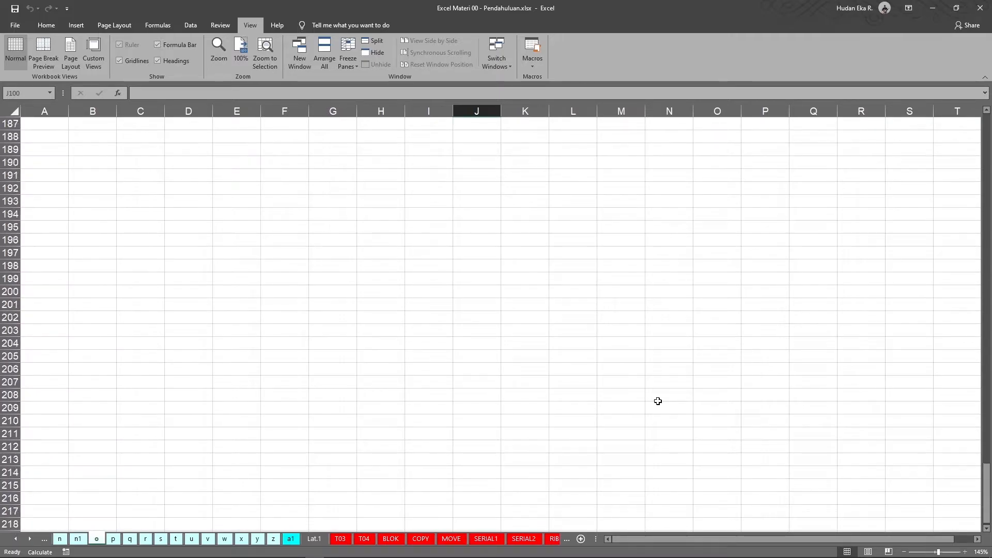
pyautogui.scroll(-20, 658, 401)
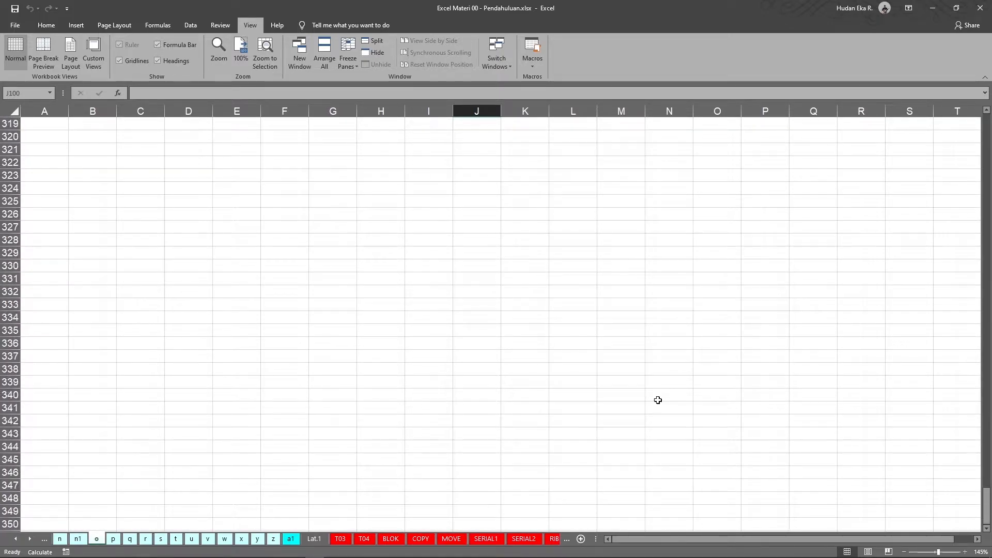
pyautogui.moveTo(670, 540); pyautogui.dragTo(702, 539)
pyautogui.click(976, 539)
pyautogui.click(977, 539)
pyautogui.click(977, 539)
pyautogui.moveTo(977, 539); pyautogui.dragTo(977, 539)
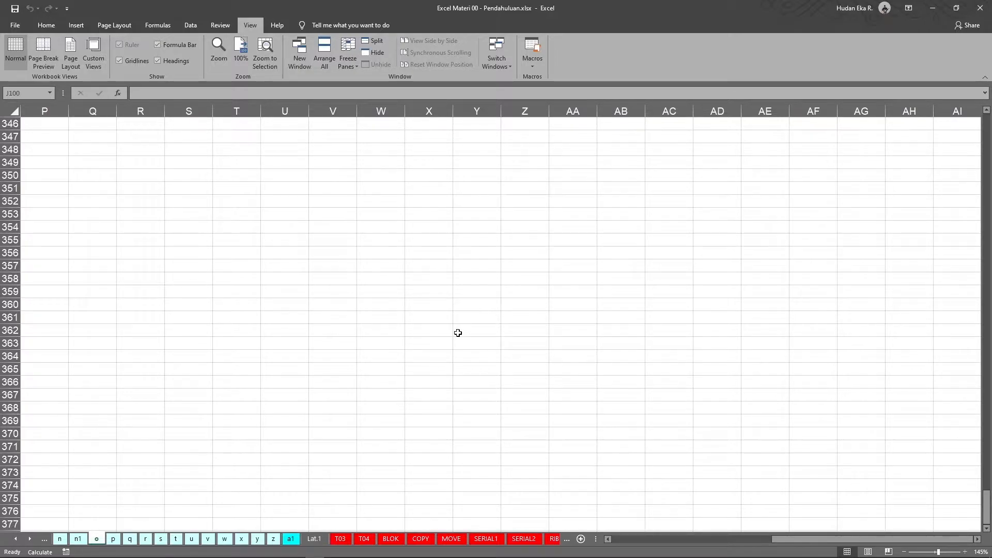
# Switch to the next sheet, p, and scroll through its NAMA and TINGGI BADAN list.
pyautogui.hotkey('ctrl', 'pagedown')
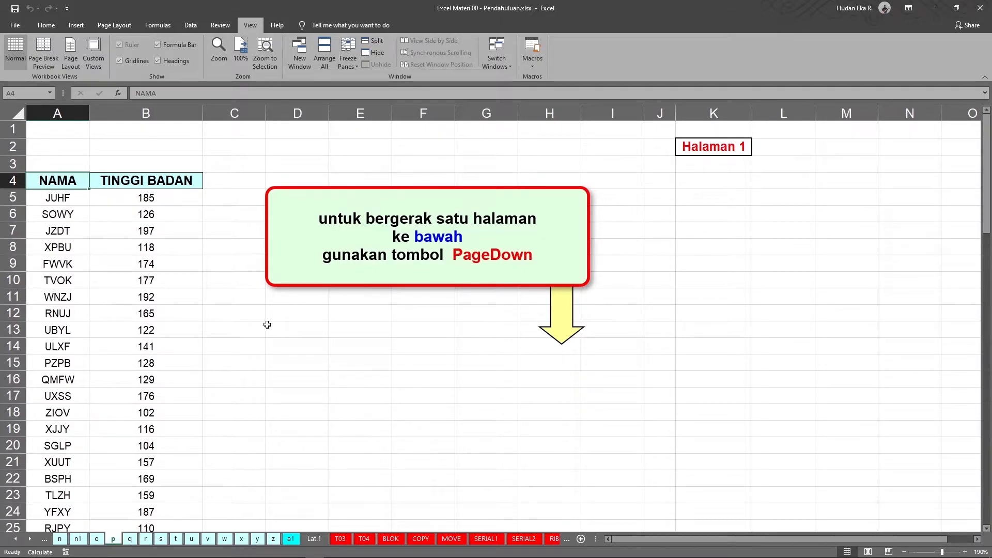
pyautogui.scroll(-10, 259, 328)
pyautogui.scroll(-19, 259, 329)
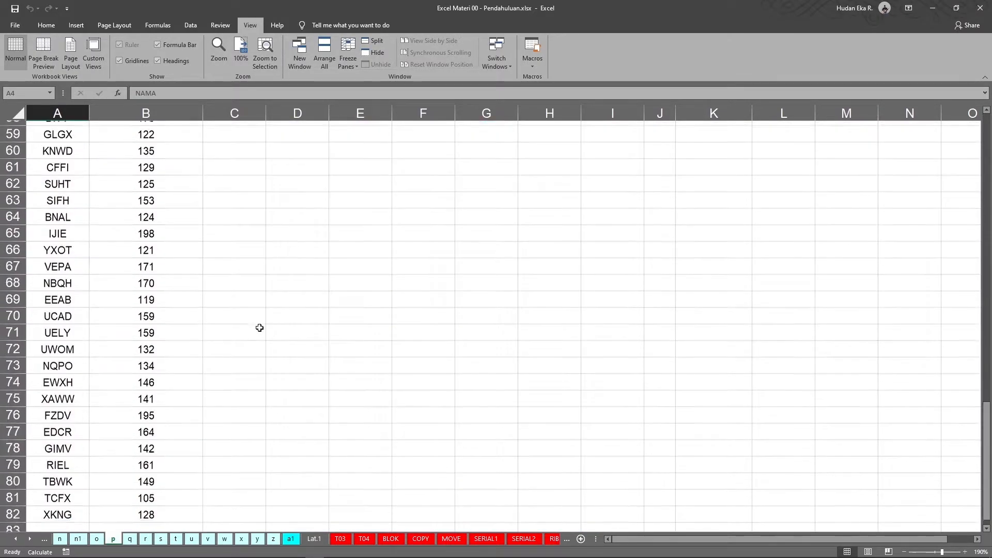
pyautogui.scroll(12, 260, 329)
pyautogui.scroll(17, 259, 328)
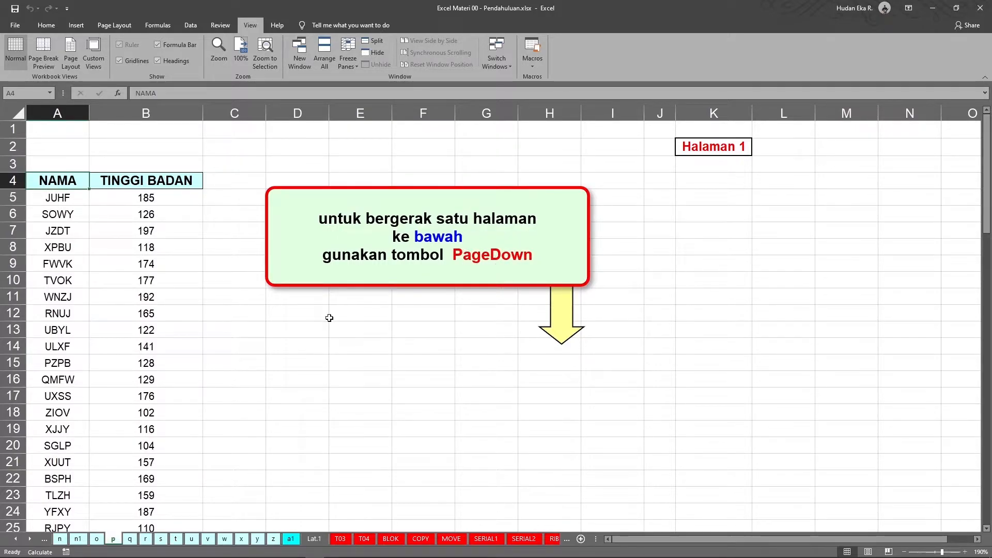
# Page down and back up through the list one screen at a time.
pyautogui.press('pagedown')
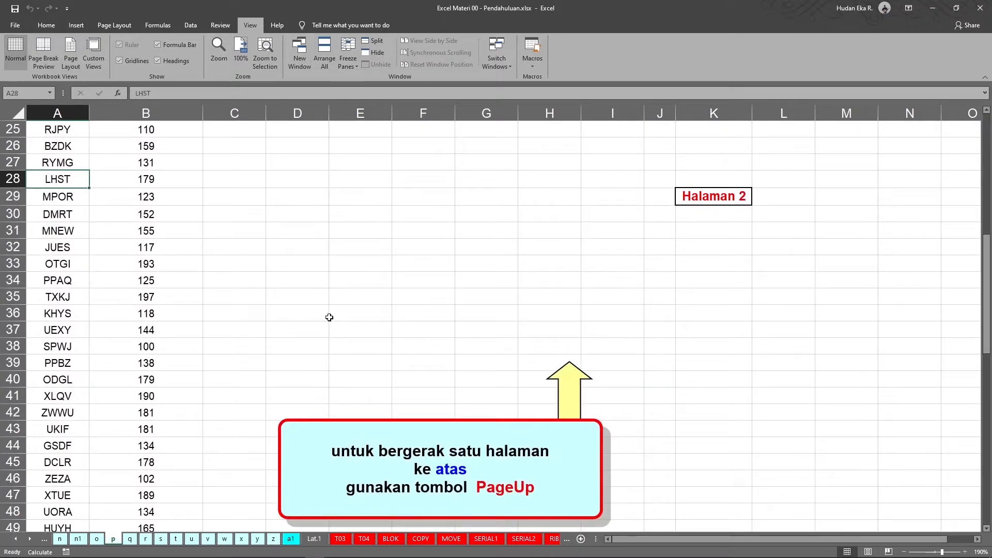
pyautogui.press('pagedown')
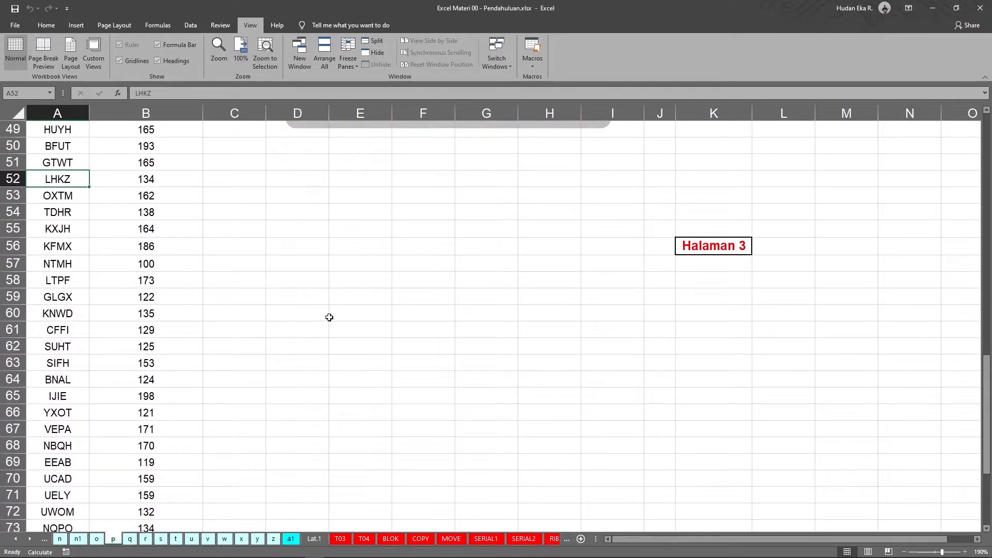
pyautogui.press('pageup')
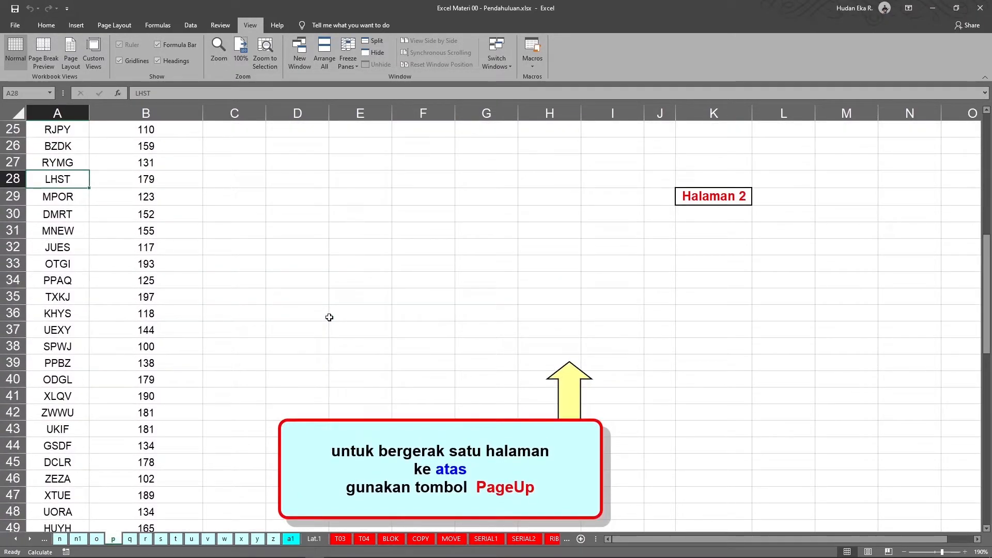
pyautogui.press('pageup')
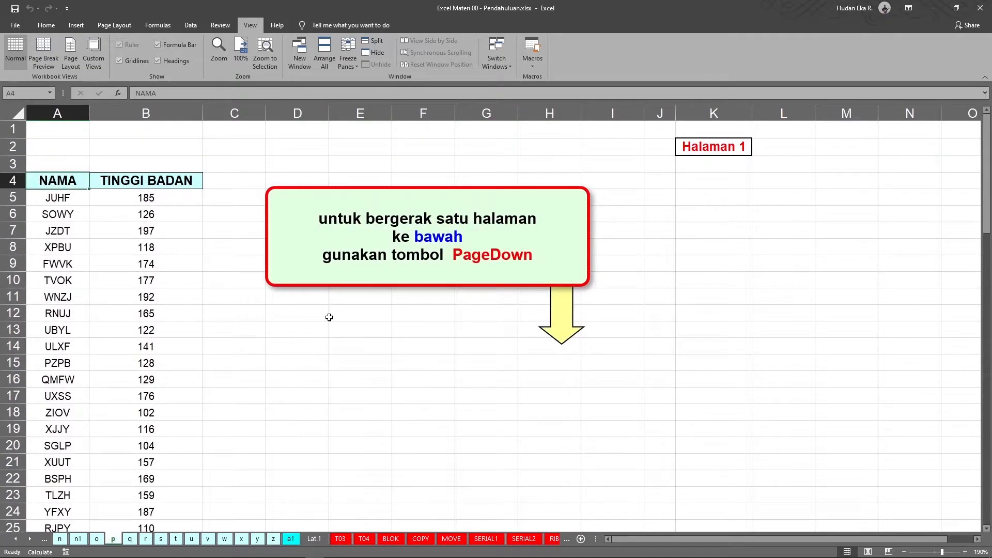
pyautogui.press('pagedown')
pyautogui.press('pagedown')
pyautogui.press('pagedown')
pyautogui.press('pagedown')
pyautogui.press('pageup')
pyautogui.press('pageup')
pyautogui.press('pageup')
pyautogui.press('pageup')
# Switch to sheet q and page down three screens and back up to the top.
pyautogui.hotkey('ctrl', 'pagedown')
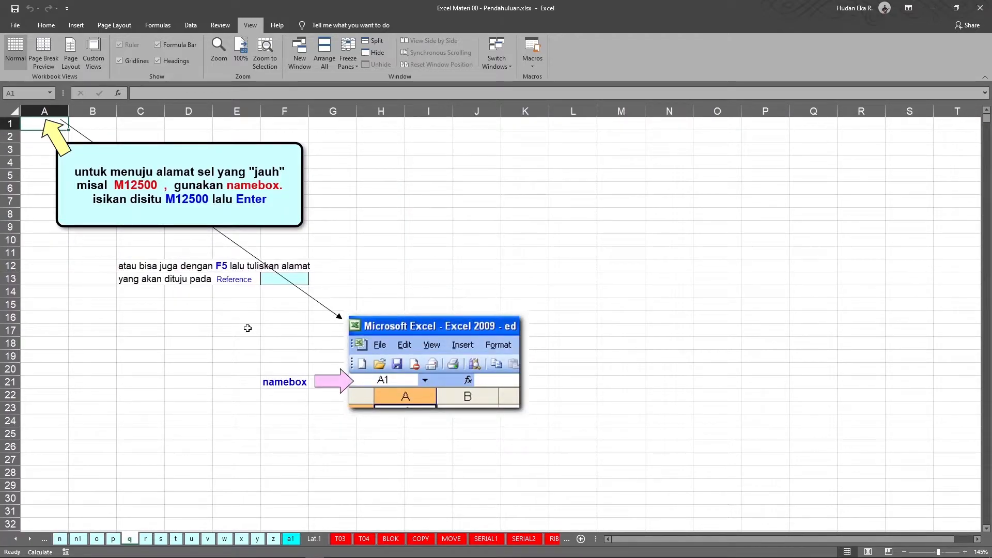
pyautogui.press('pagedown')
pyautogui.press('pagedown')
pyautogui.press('pagedown')
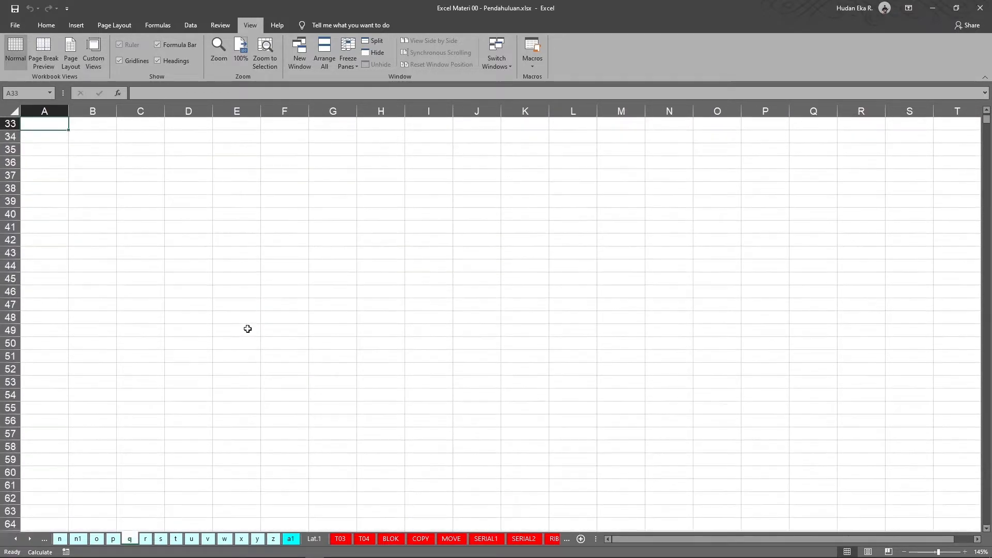
pyautogui.press('pageup')
pyautogui.press('pageup')
pyautogui.press('pageup')
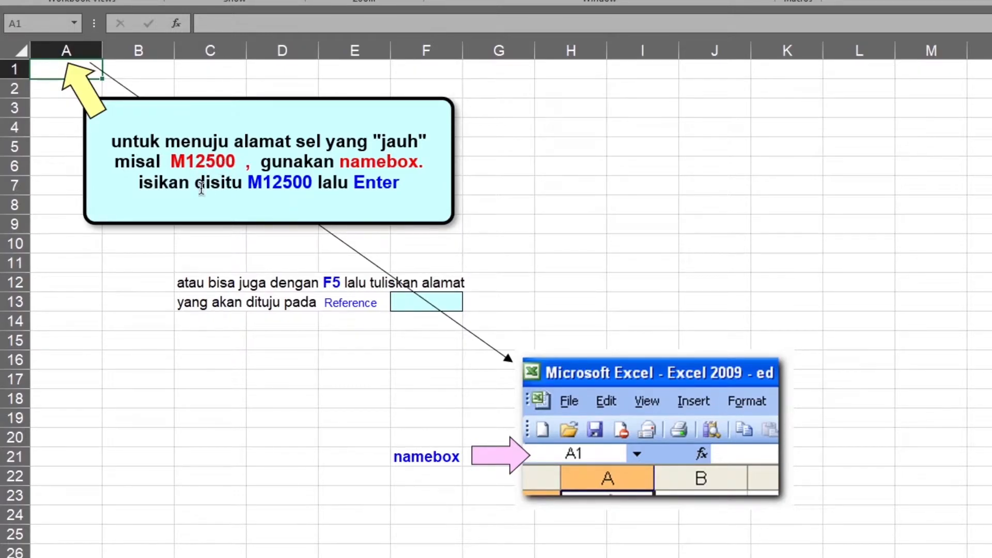
# Jump to cell M12500 by entering its address in the Name Box.
pyautogui.click(45, 24)
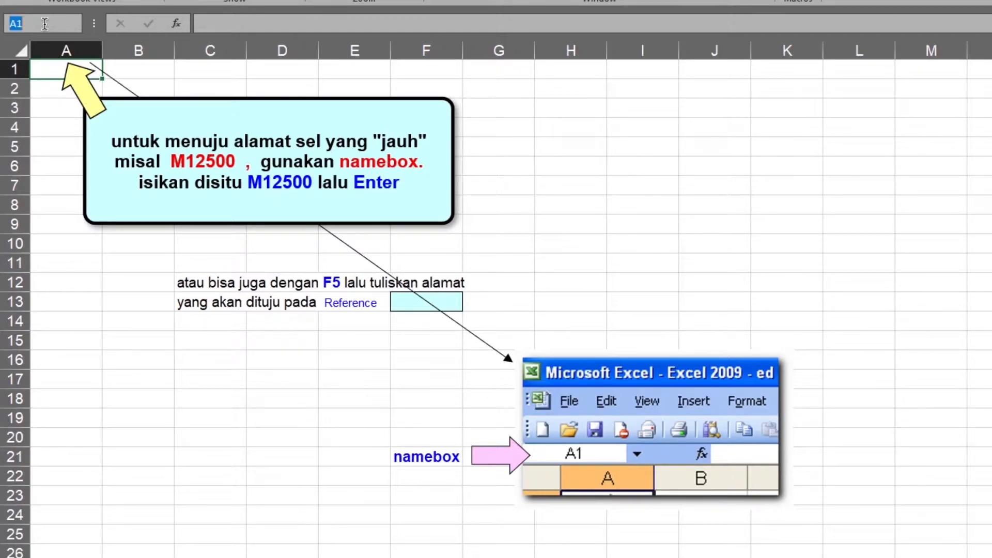
pyautogui.write('M')
pyautogui.press('Down')
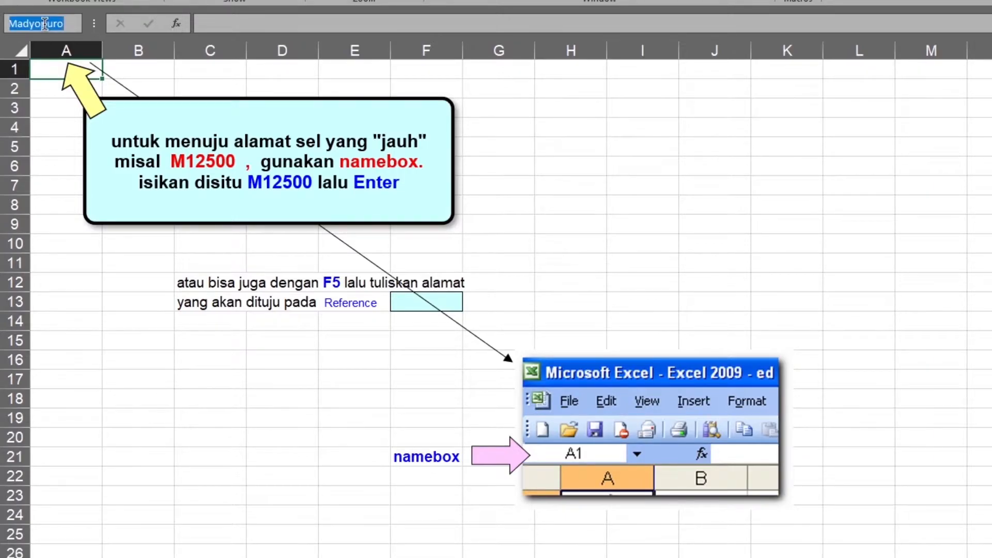
pyautogui.write('M12500')
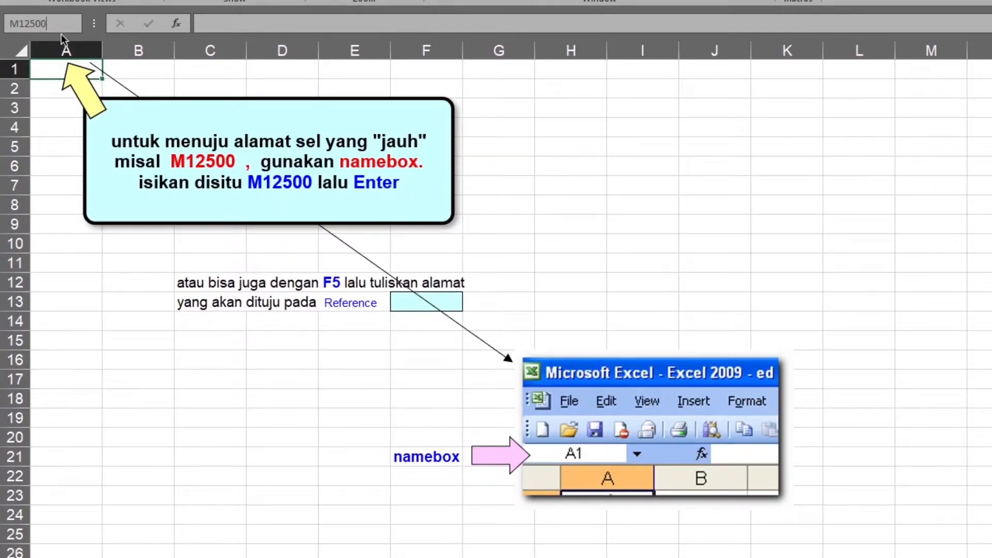
pyautogui.press('Return')
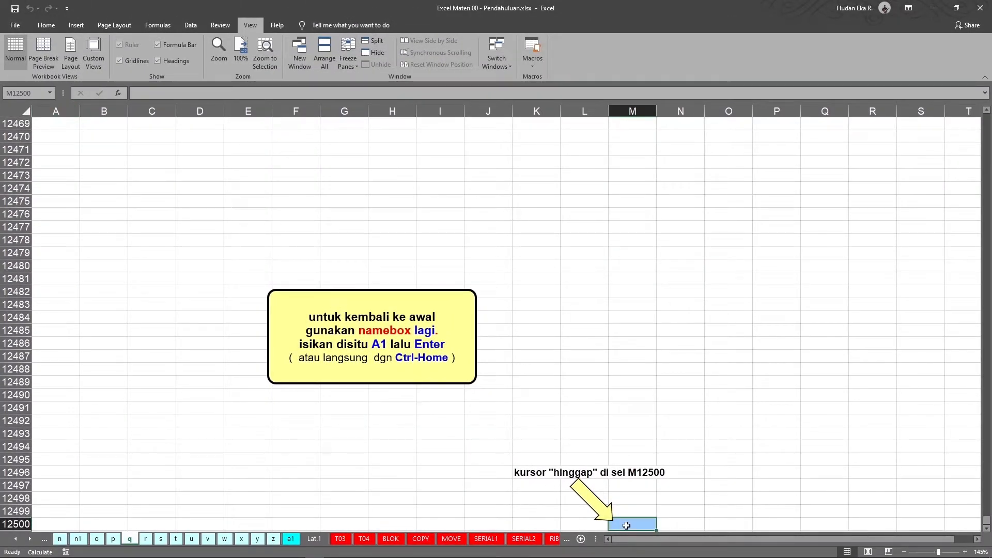
# Return to cell A1 by entering it in the Name Box.
pyautogui.scroll(-1, 628, 525)
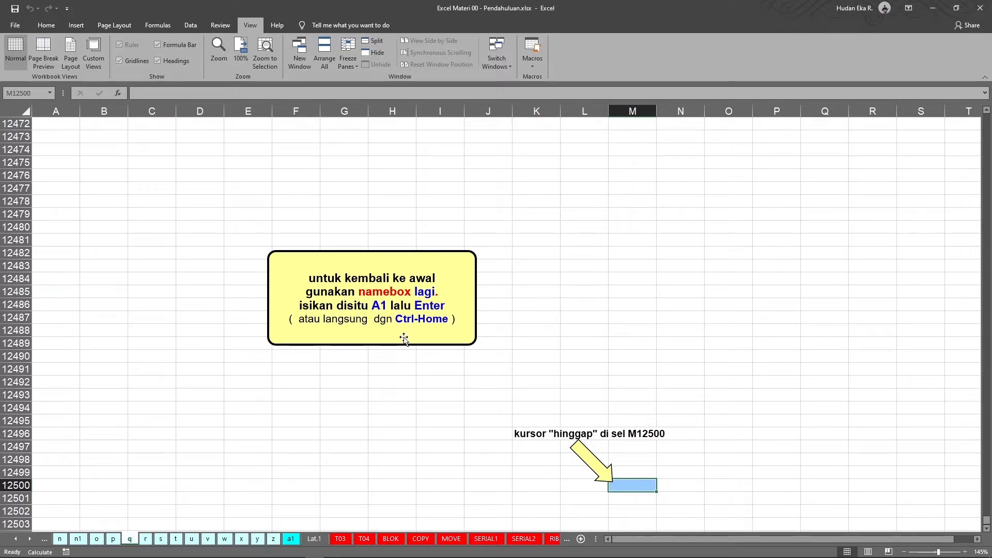
pyautogui.click(35, 93)
pyautogui.write('A1')
pyautogui.press('Return')
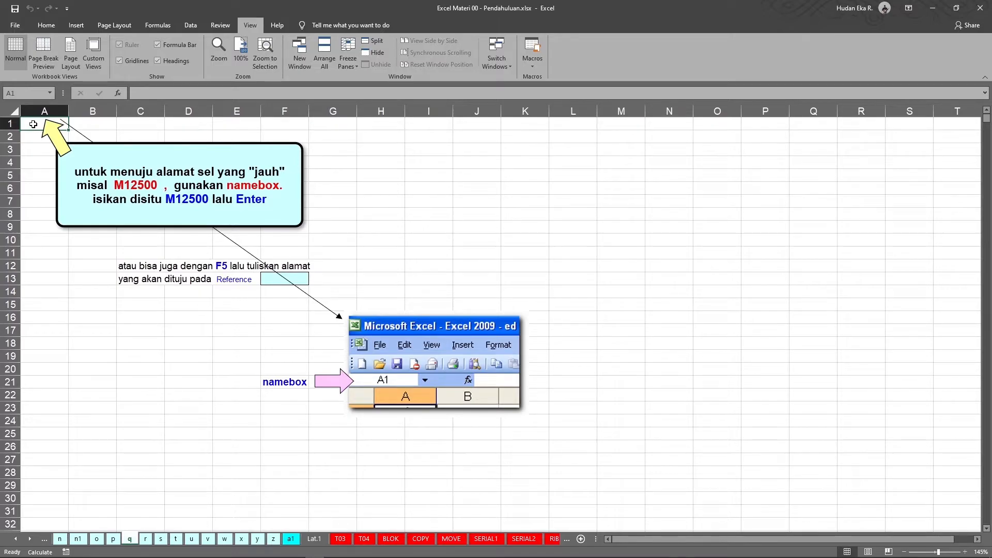
# Jump to cell M12500 again through the Name Box.
pyautogui.click(32, 150)
pyautogui.click(30, 92)
pyautogui.write('M12500')
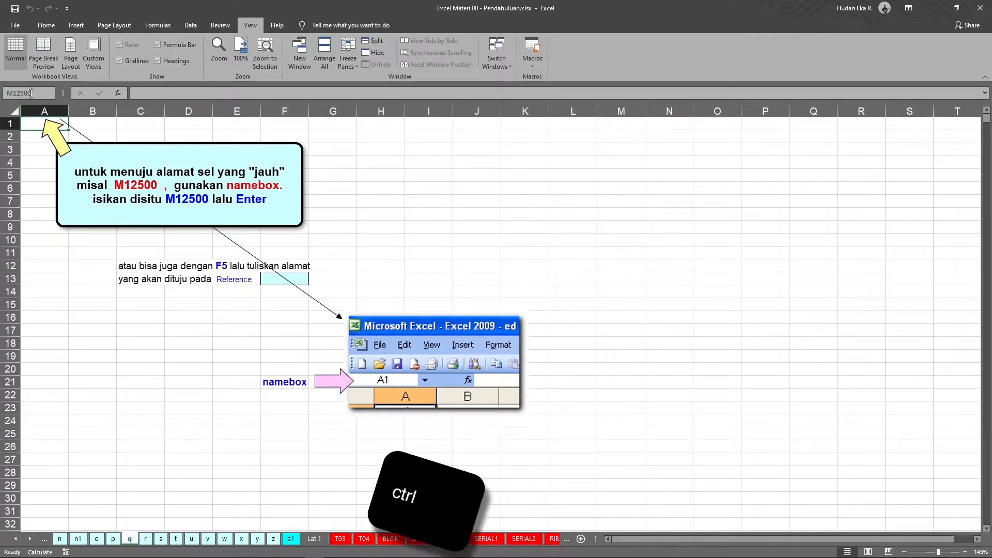
pyautogui.press('Return')
# Go straight back to the sheet's first cell A1.
pyautogui.scroll(-3, 641, 382)
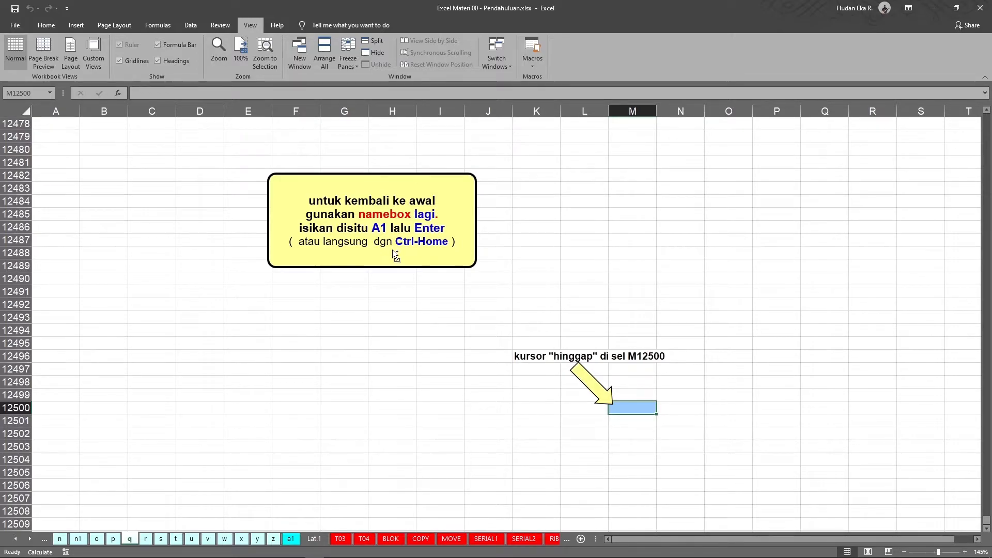
pyautogui.hotkey('ctrl', 'Home')
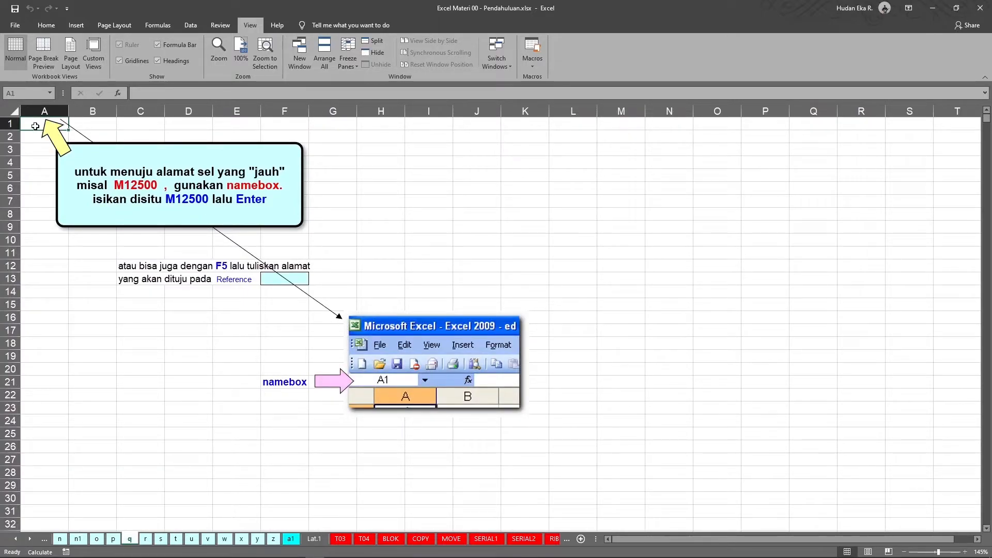
# Jump to cell M12500 using the Go To dialog's reference field.
pyautogui.click(40, 146)
pyautogui.click(33, 124)
pyautogui.click(24, 93)
pyautogui.click(29, 95)
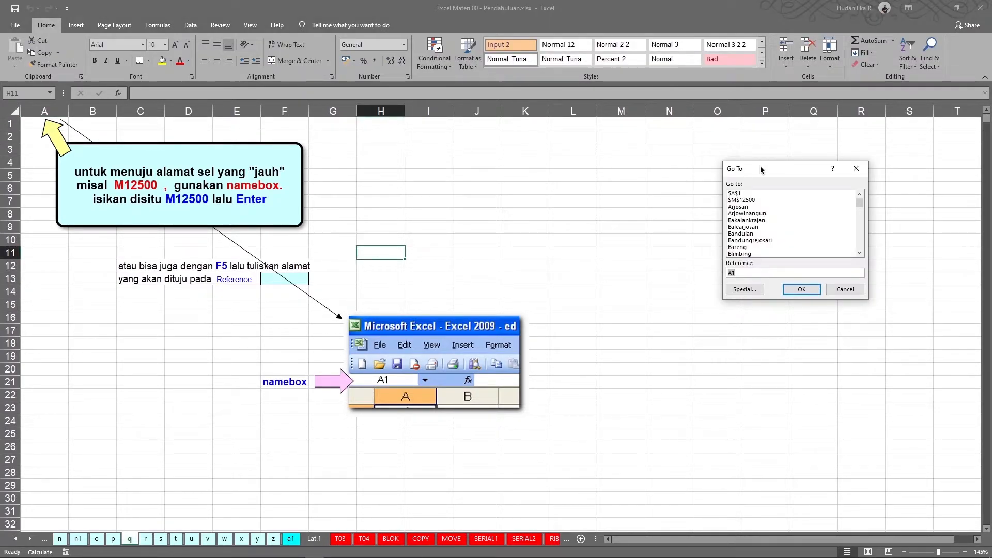
pyautogui.moveTo(763, 165); pyautogui.dragTo(397, 175)
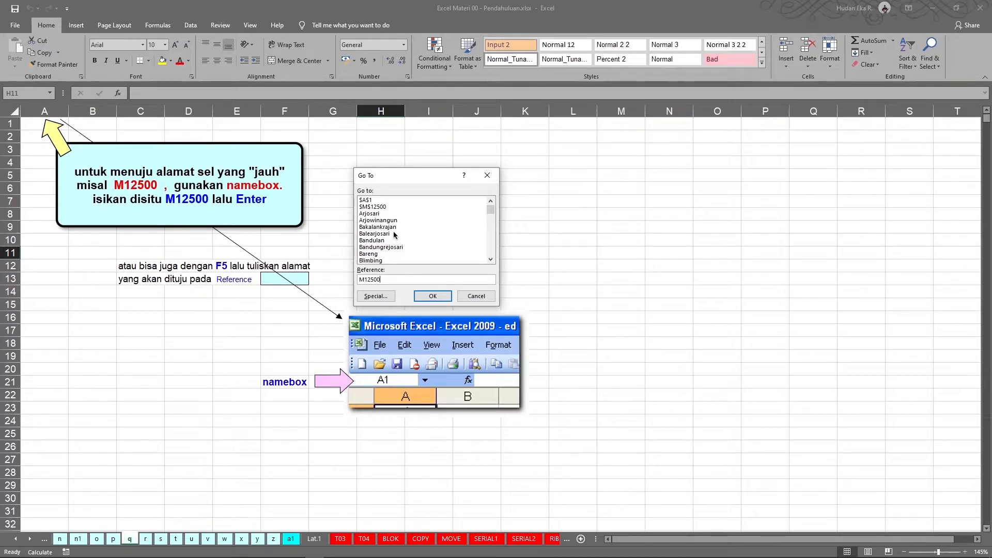
pyautogui.click(432, 298)
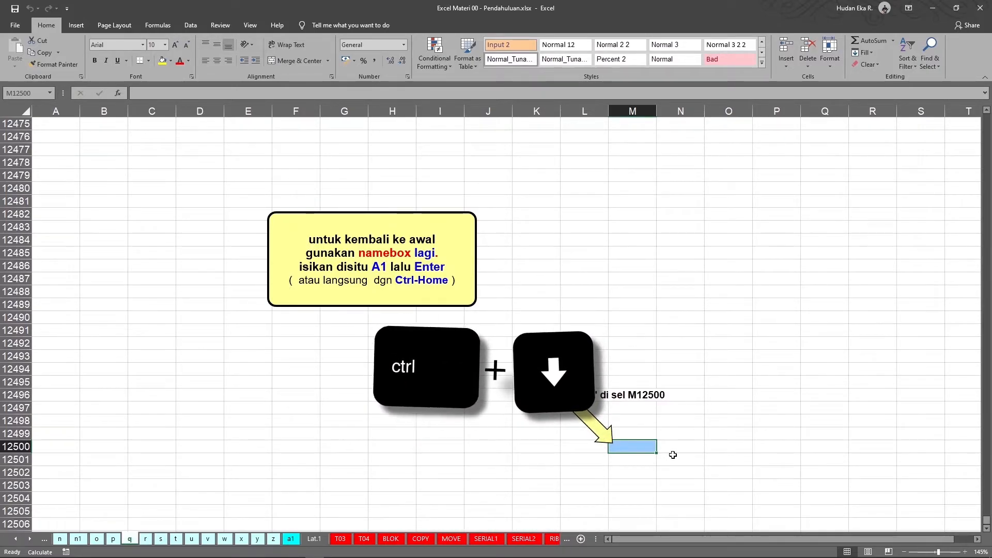
# Return to the sheet's first cell A1, then select cell H13.
pyautogui.hotkey('ctrl', 'Home')
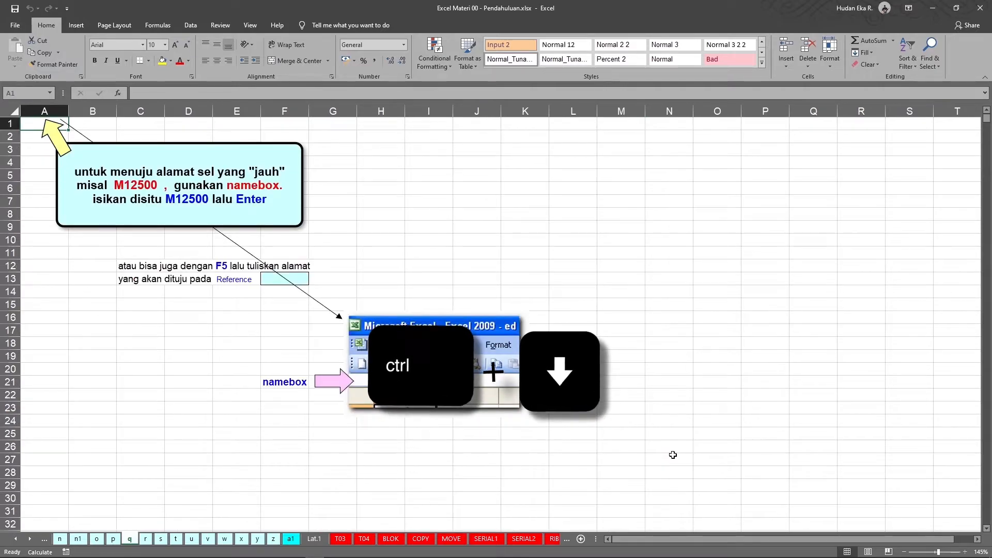
pyautogui.click(388, 277)
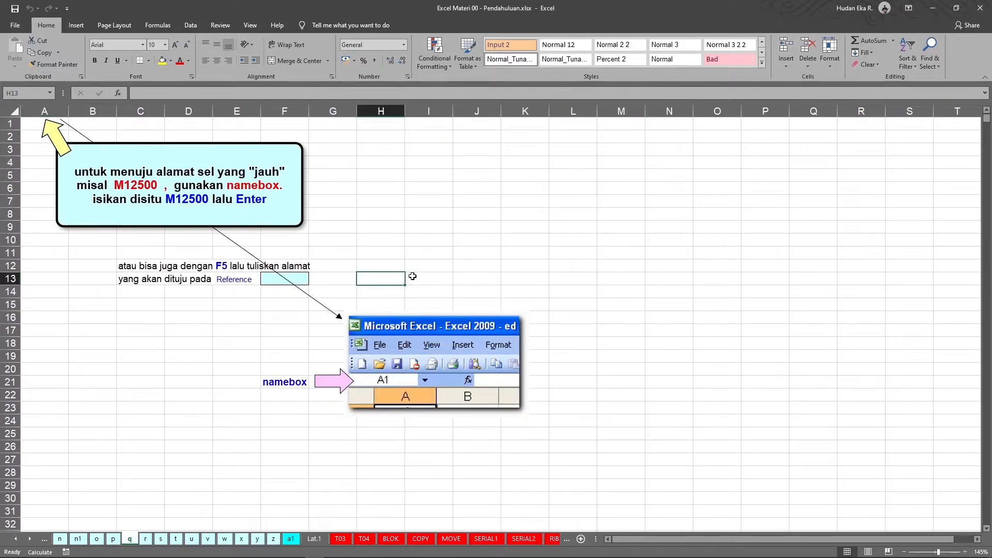
pyautogui.press('F5')
pyautogui.write('H11')
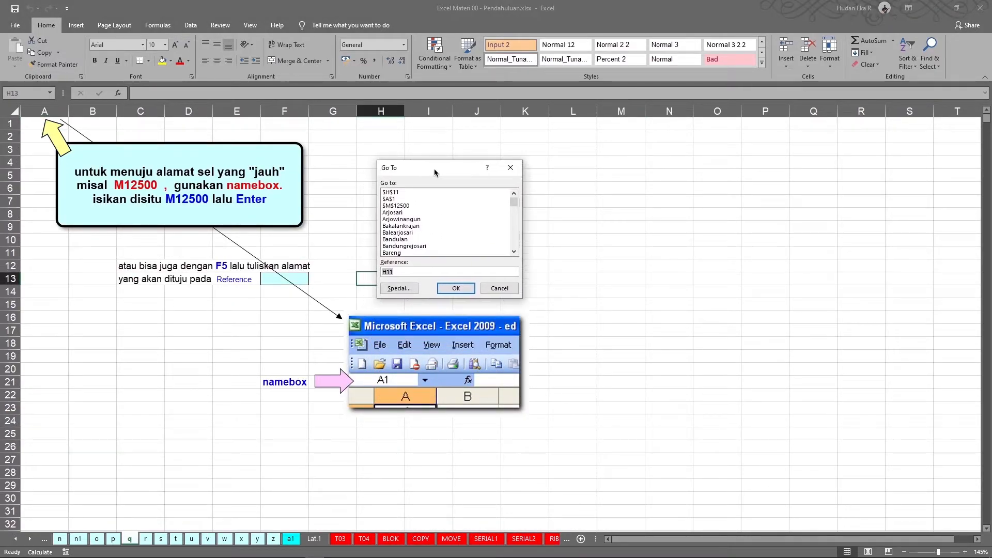
pyautogui.scroll(-5, 430, 217)
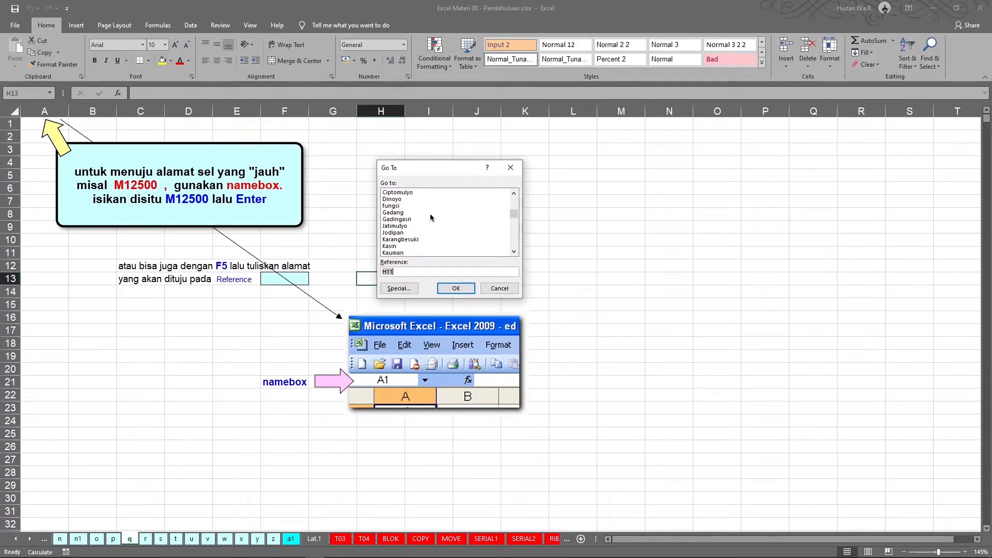
pyautogui.scroll(5, 430, 218)
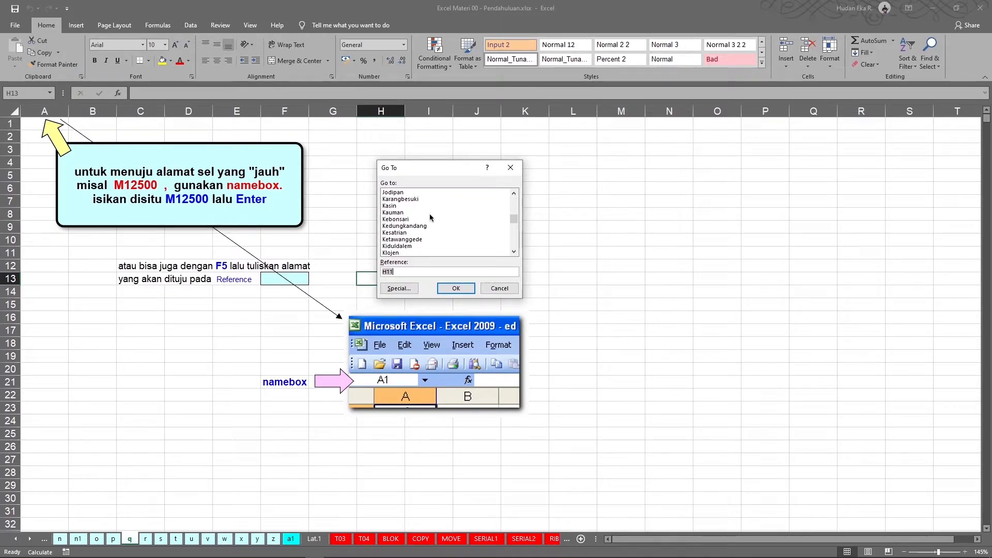
pyautogui.scroll(-2, 430, 218)
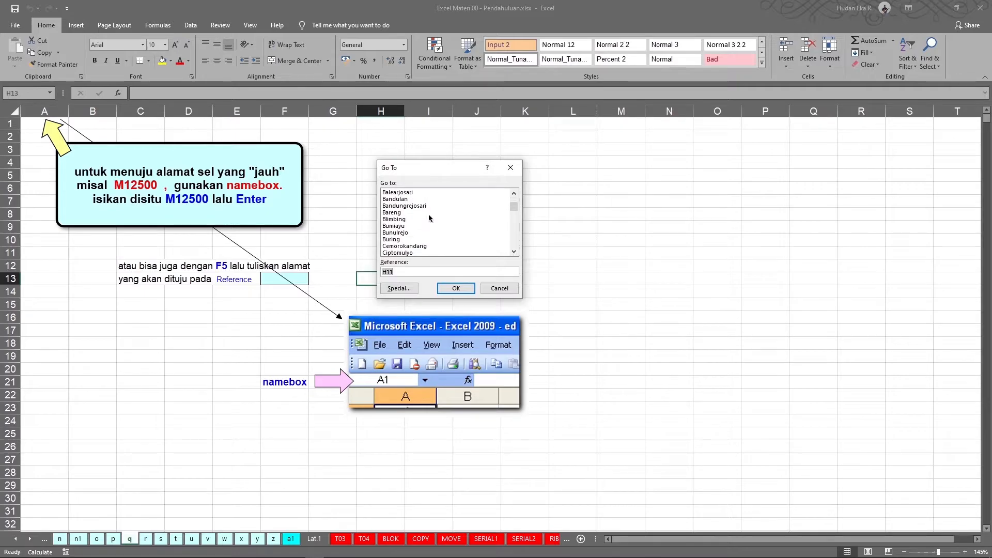
pyautogui.scroll(-2, 430, 218)
pyautogui.scroll(4, 431, 218)
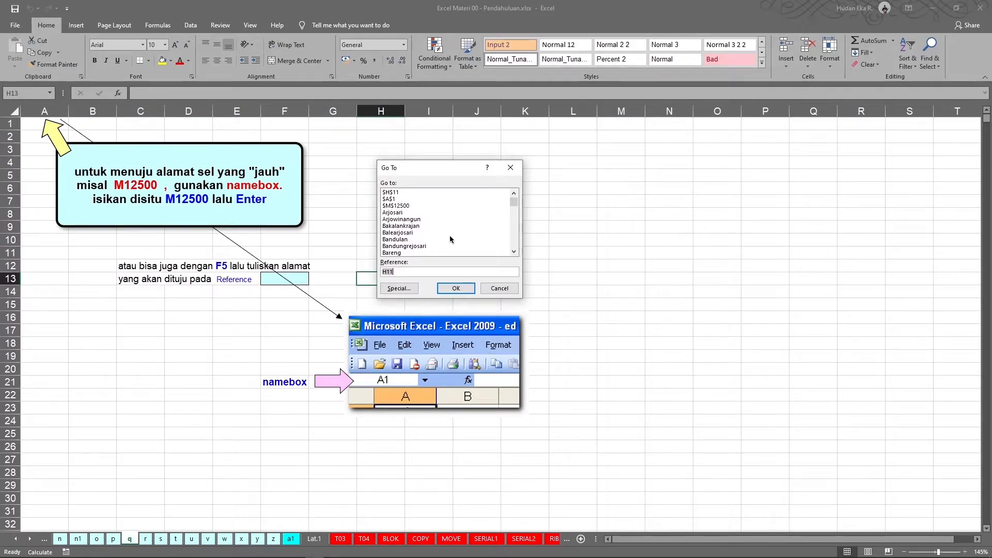
pyautogui.click(509, 289)
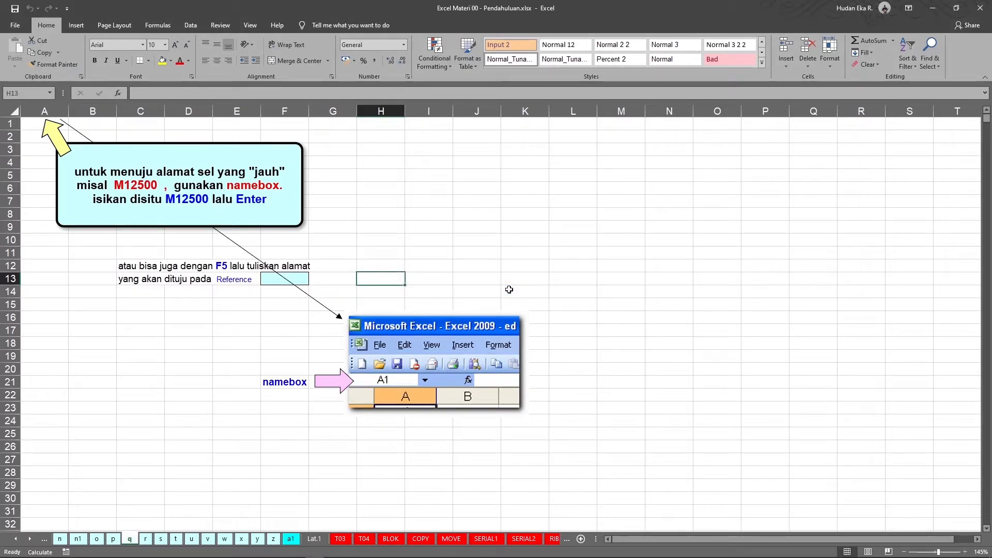
# Switch to the next worksheet, r.
pyautogui.hotkey('ctrl', 'pagedown')
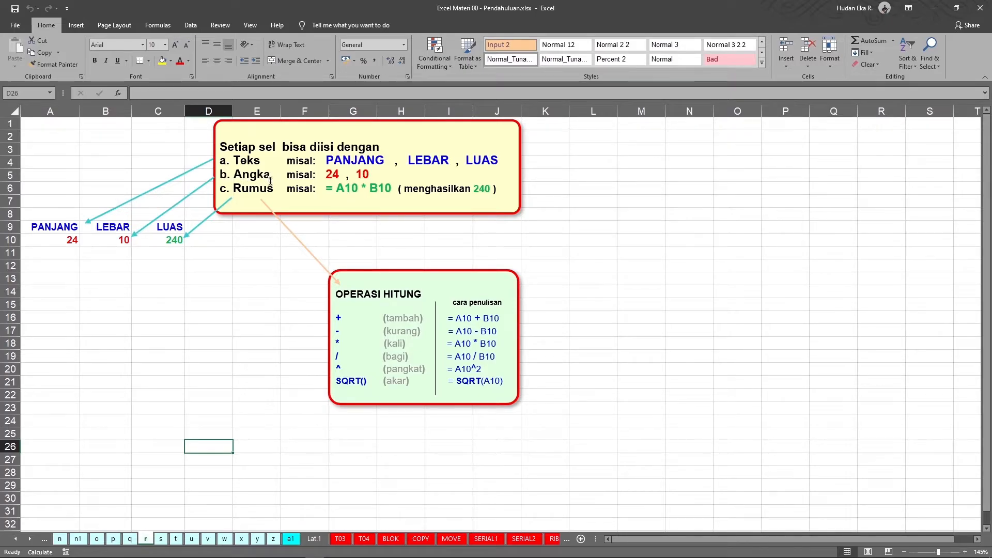
pyautogui.press('ctrl')
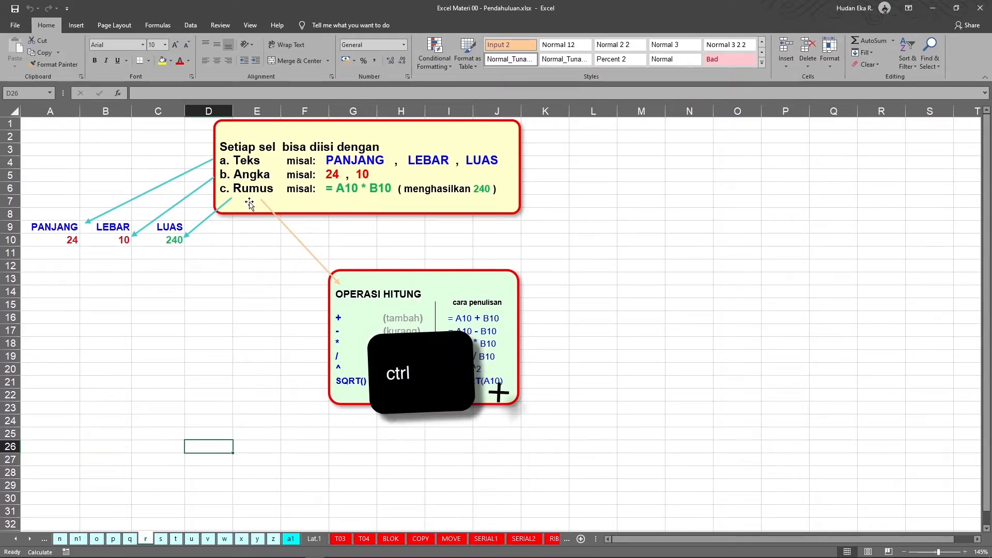
pyautogui.hotkey('ctrl', 'shift')
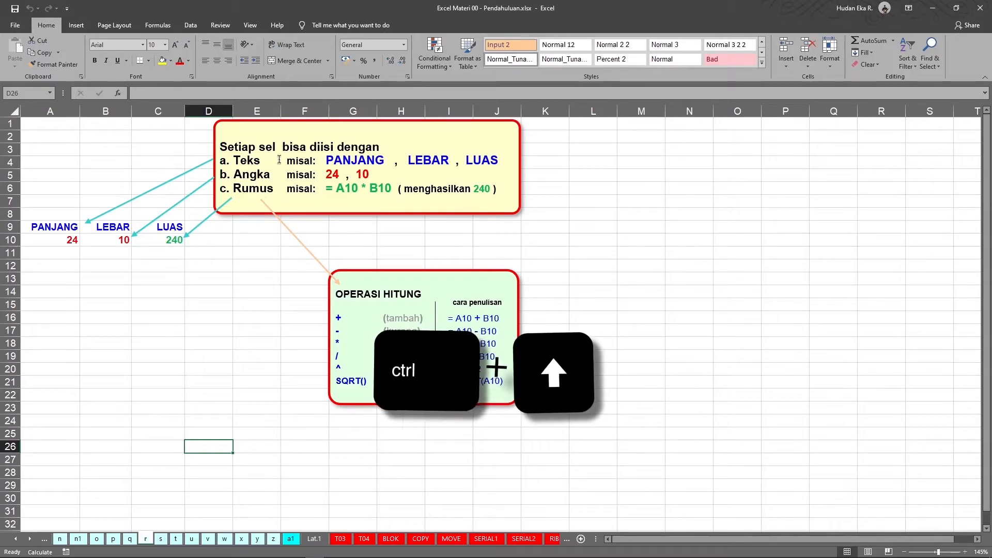
# Enter the headers NAMA, NIM and KELAS across row 15 starting in column A.
pyautogui.click(146, 307)
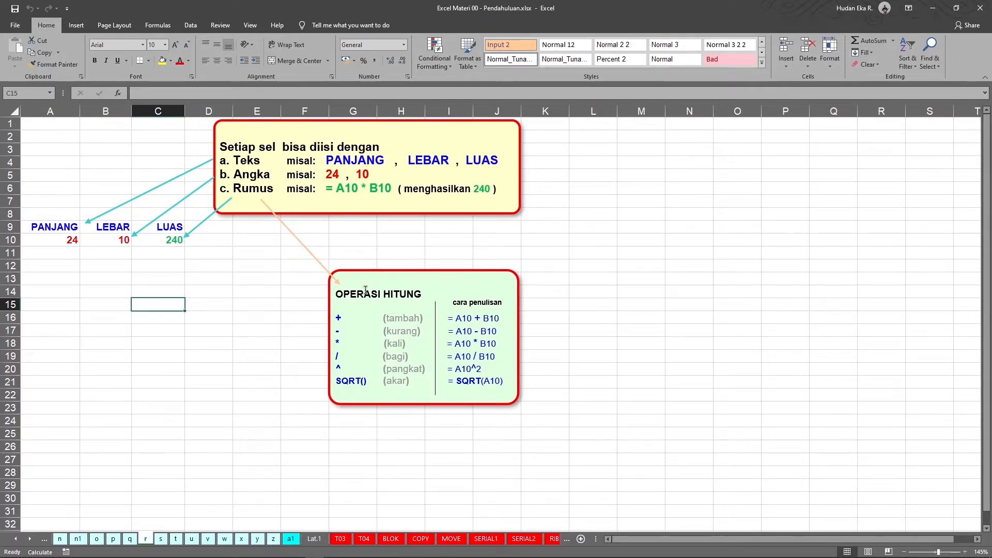
pyautogui.press('Home')
pyautogui.write('NAMA')
pyautogui.press('Tab')
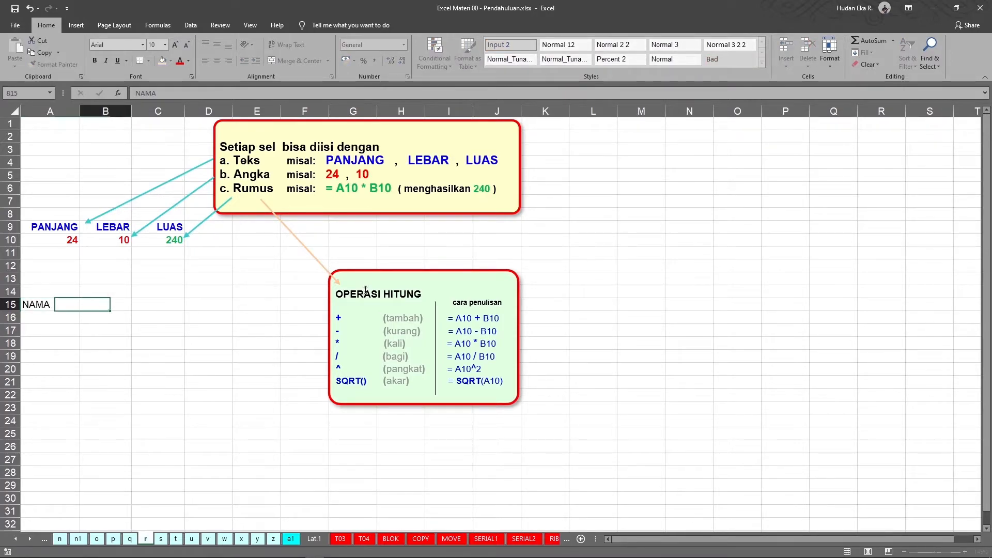
pyautogui.write('NIM')
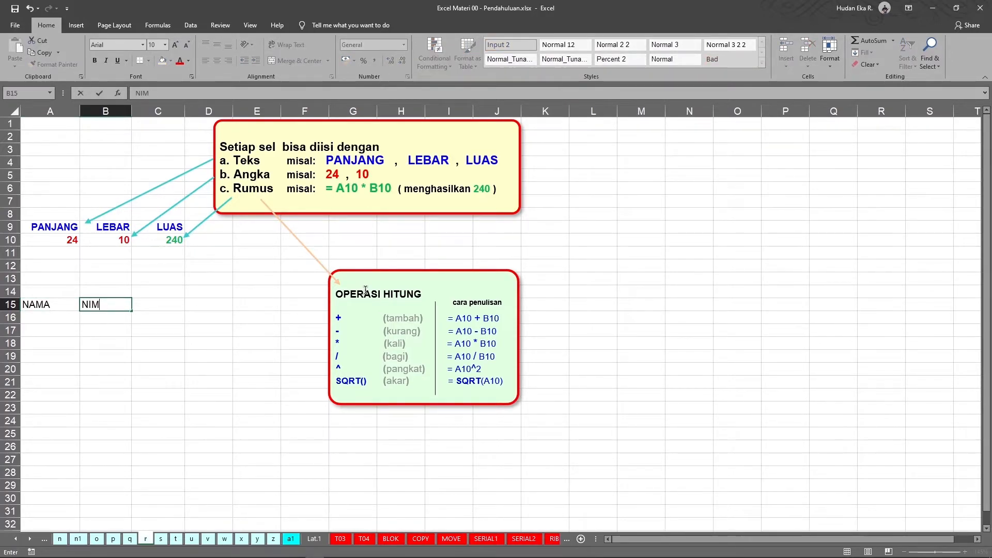
pyautogui.press('Tab')
pyautogui.write('KELAS')
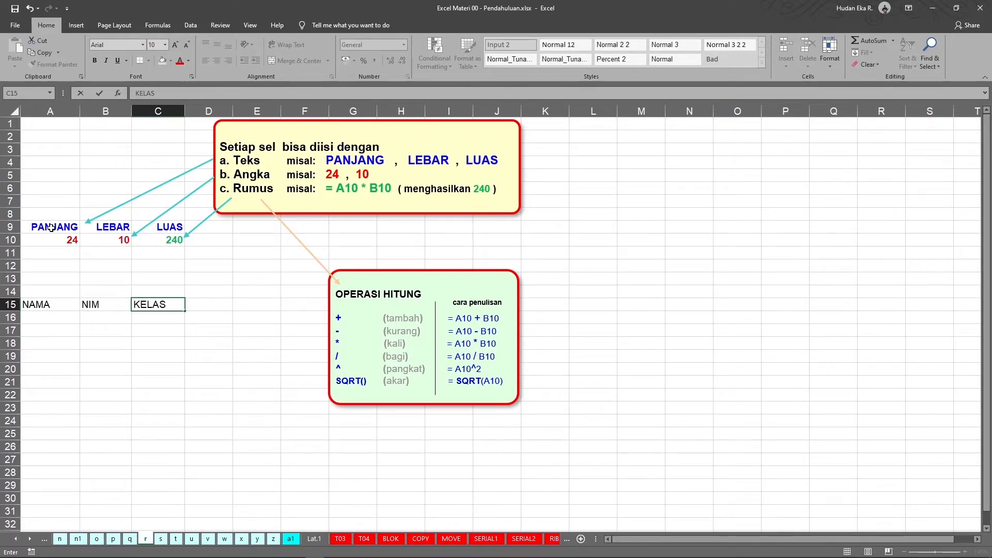
pyautogui.click(68, 228)
# Move the selection among the PANJANG, LEBAR and LUAS example cells in rows 9 and 10.
pyautogui.press('Right')
pyautogui.press('Right')
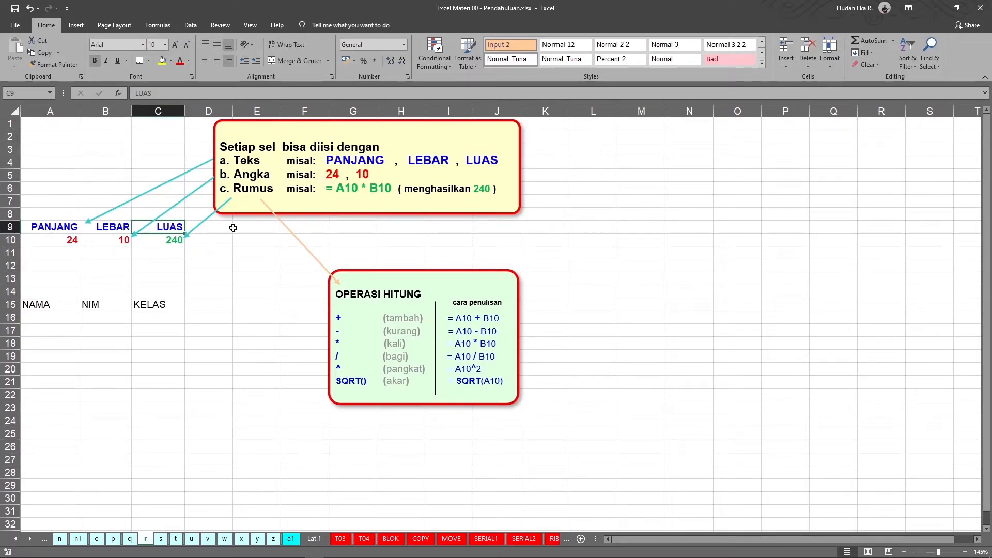
pyautogui.click(53, 316)
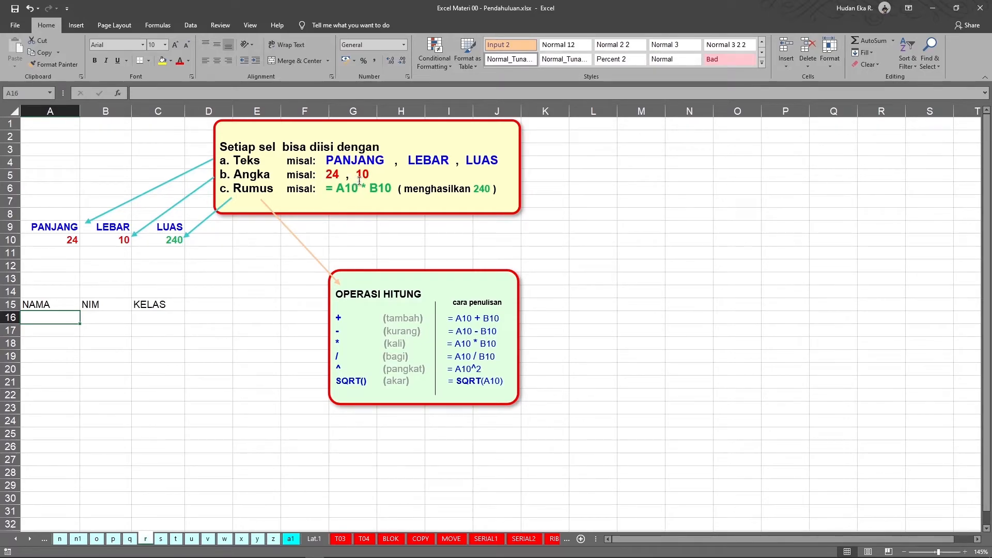
pyautogui.click(54, 242)
pyautogui.click(112, 262)
pyautogui.click(48, 244)
pyautogui.click(109, 243)
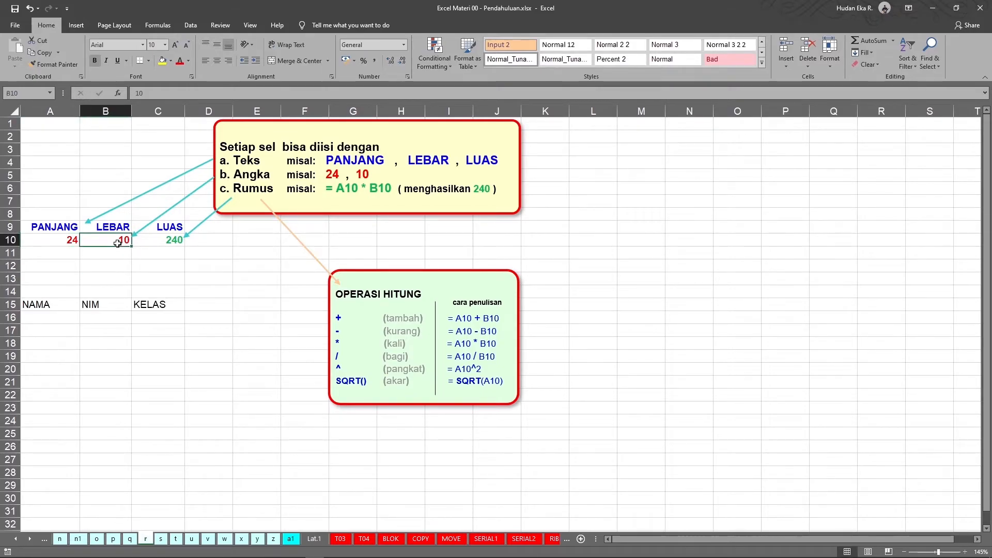
# Fill row 16 under the headers with a student's name, student number and class 3C.
pyautogui.click(48, 315)
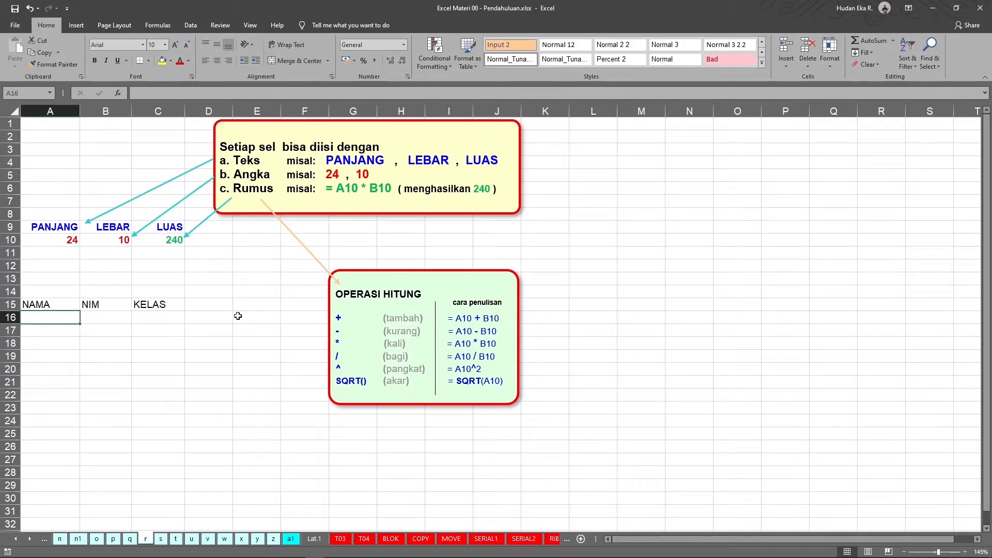
pyautogui.write('EKA')
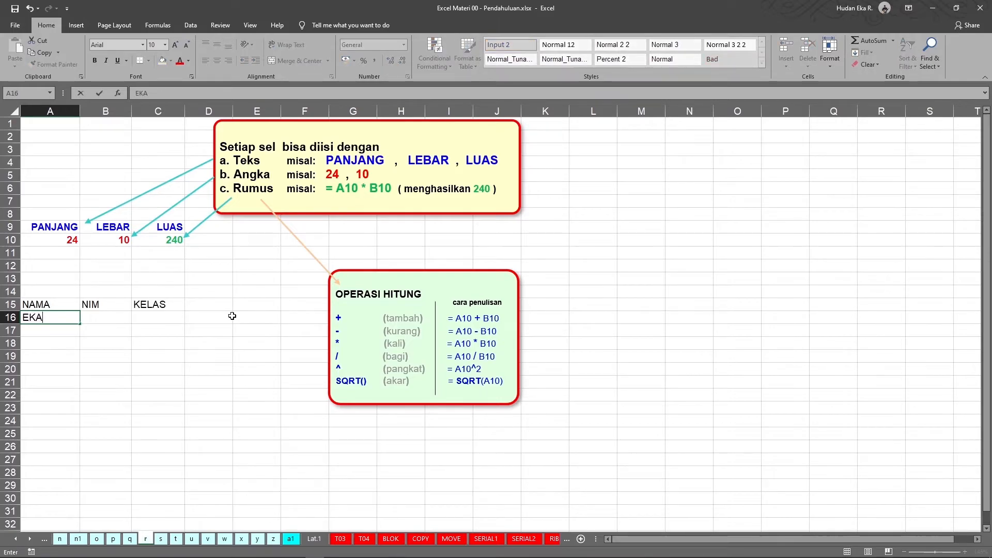
pyautogui.press('Tab')
pyautogui.write('190001')
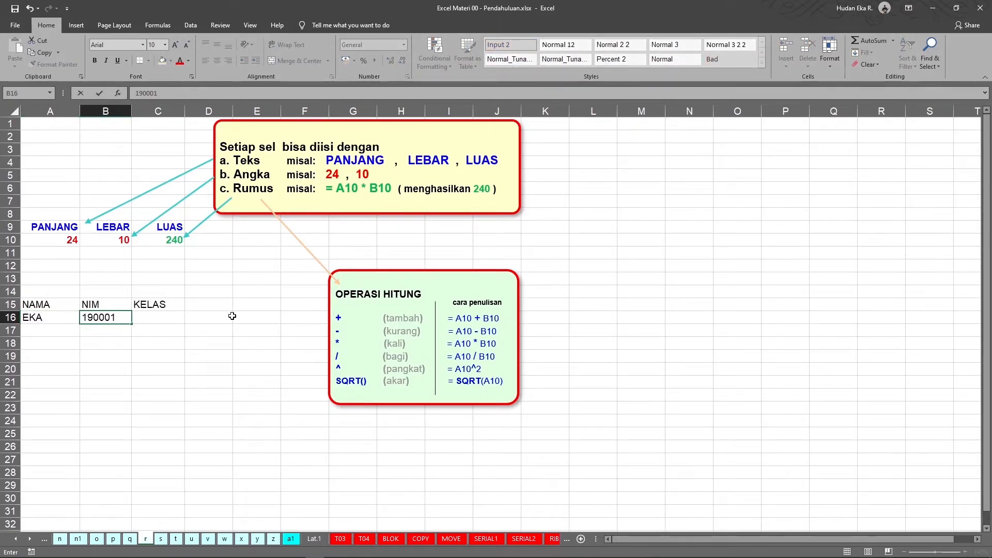
pyautogui.press('Tab')
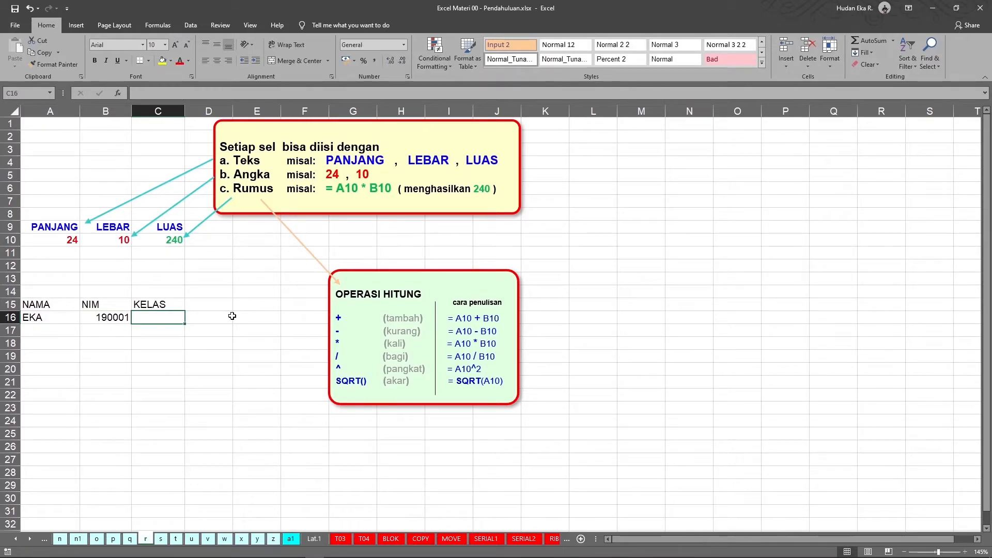
pyautogui.write('3C')
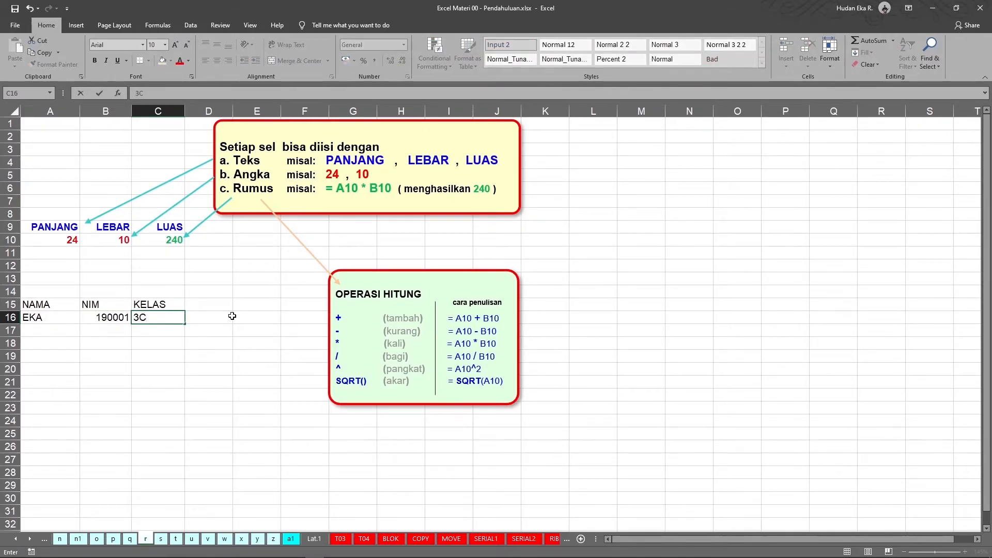
pyautogui.press('Return')
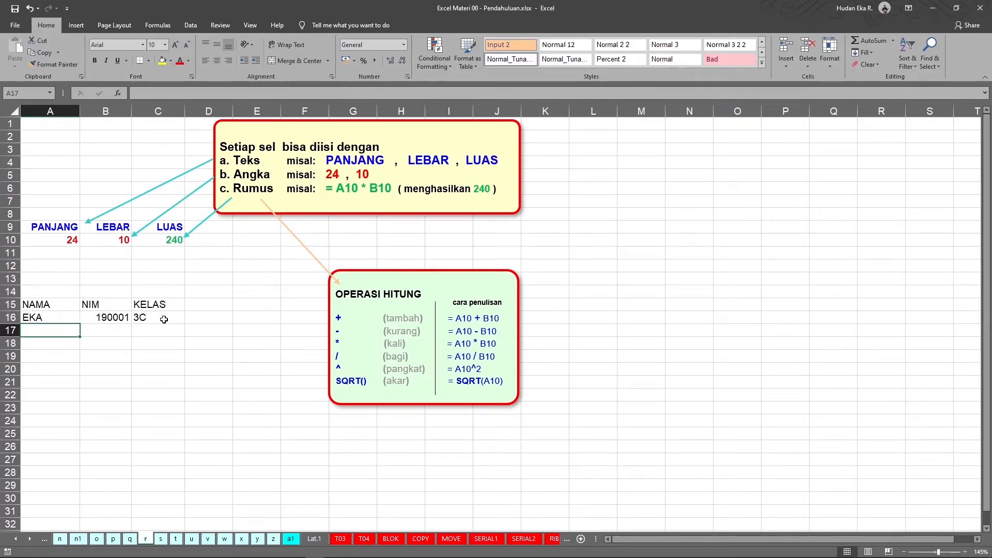
# Select the example value and header ranges in rows 9 and 10.
pyautogui.moveTo(57, 241); pyautogui.dragTo(117, 241)
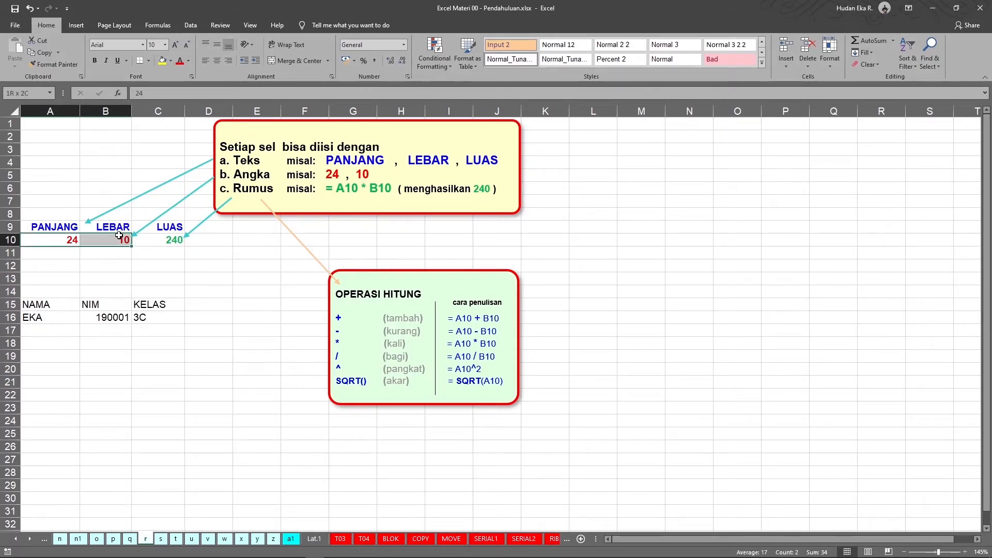
pyautogui.moveTo(52, 228); pyautogui.dragTo(176, 242)
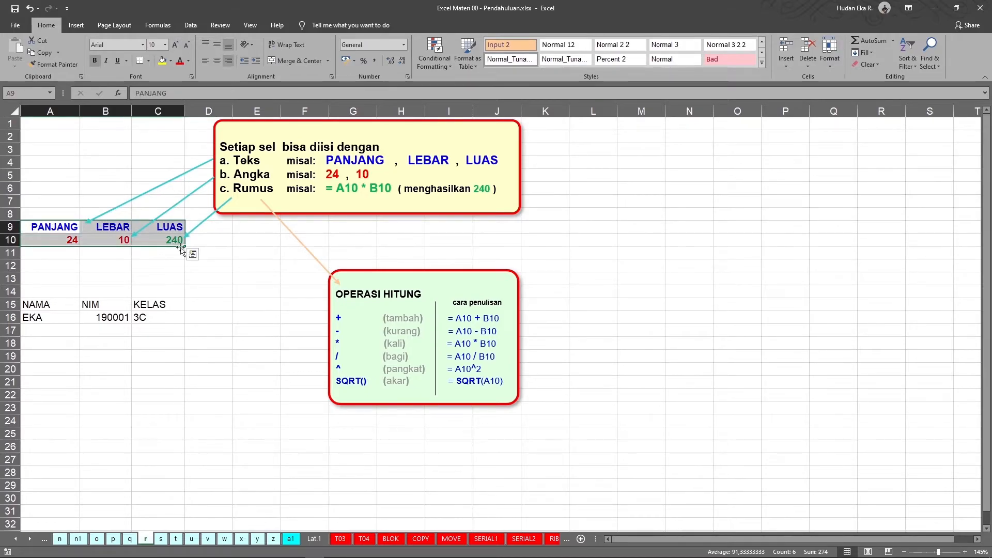
pyautogui.click(200, 275)
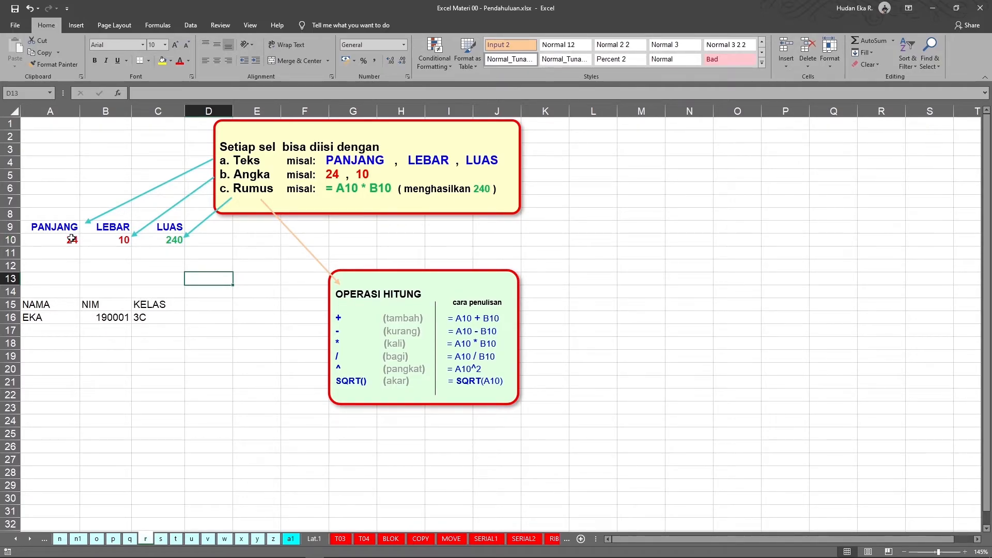
pyautogui.moveTo(57, 228); pyautogui.dragTo(174, 240)
pyautogui.click(113, 231)
pyautogui.click(201, 275)
# Clear the area formula from cell C10.
pyautogui.click(164, 241)
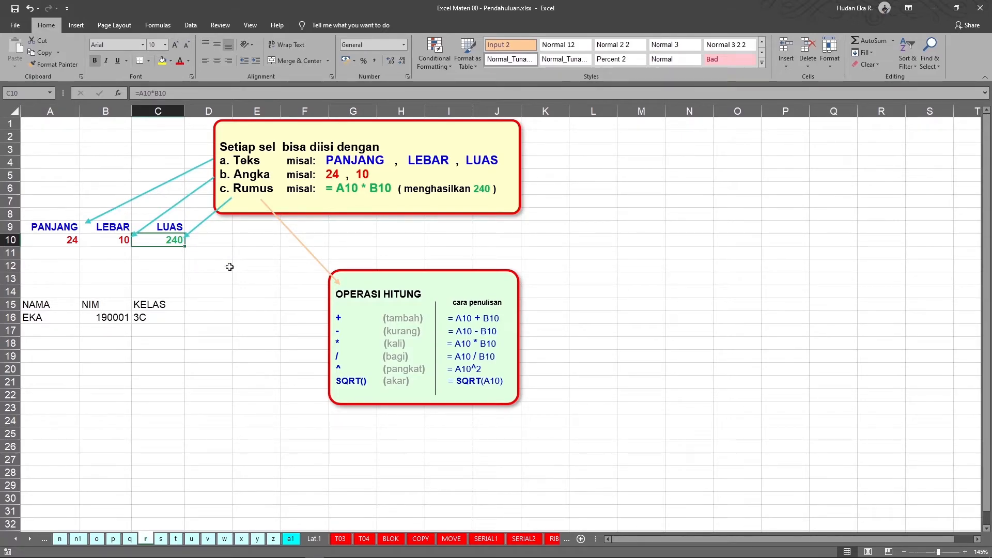
pyautogui.press('Delete')
pyautogui.click(230, 267)
# Try entering the formula =24*10 in cell C10 and erase the entry.
pyautogui.click(156, 244)
pyautogui.write('=')
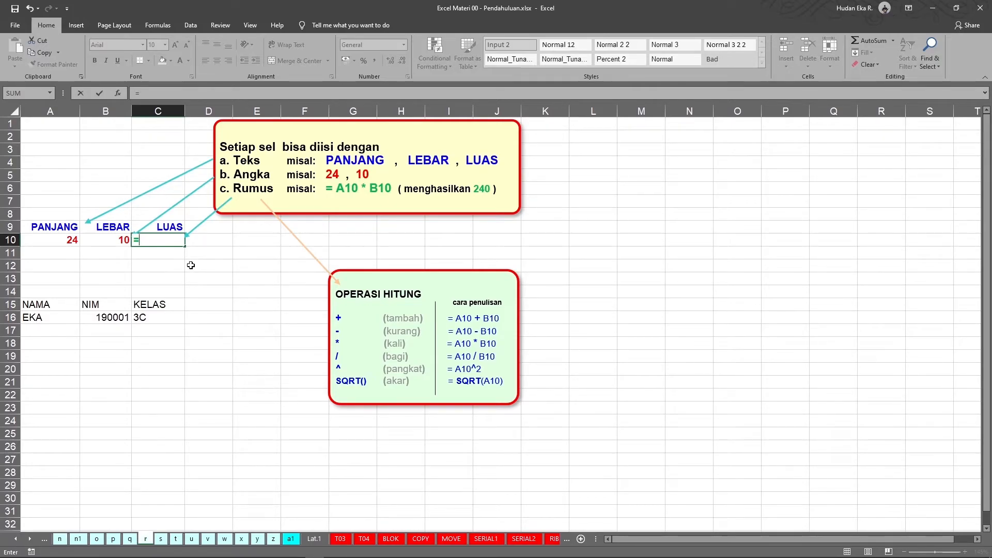
pyautogui.write('24x')
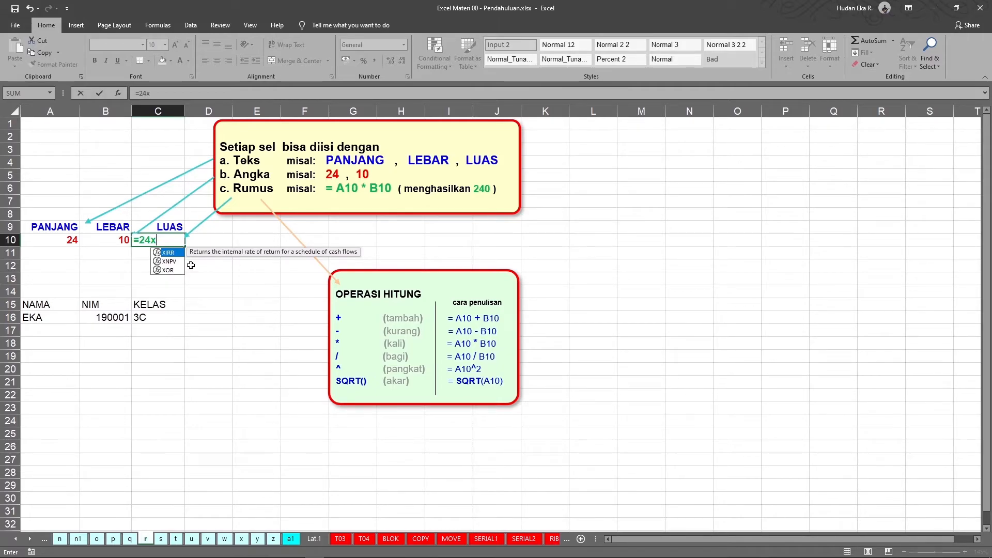
pyautogui.press('BackSpace')
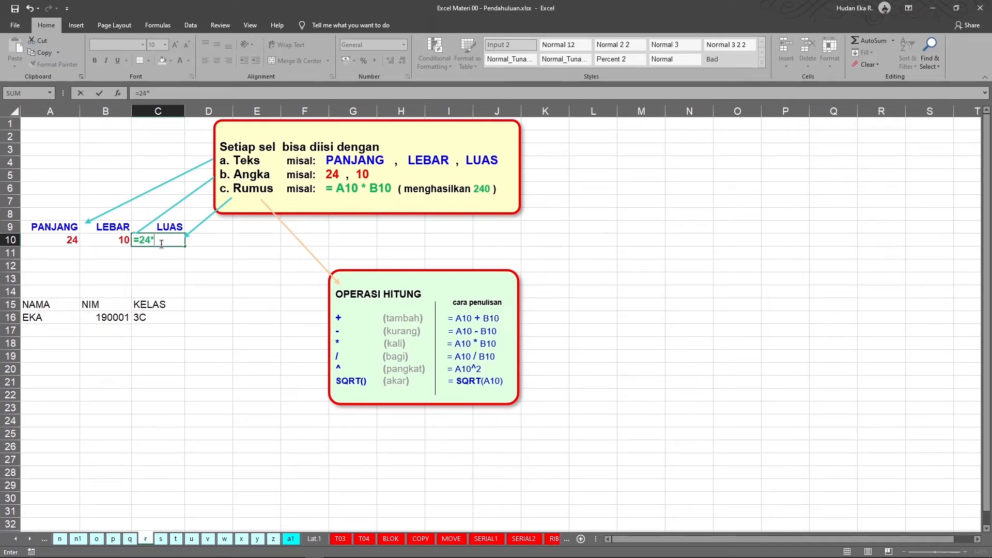
pyautogui.press('Insert')
pyautogui.press('Num_Lock')
pyautogui.write('10')
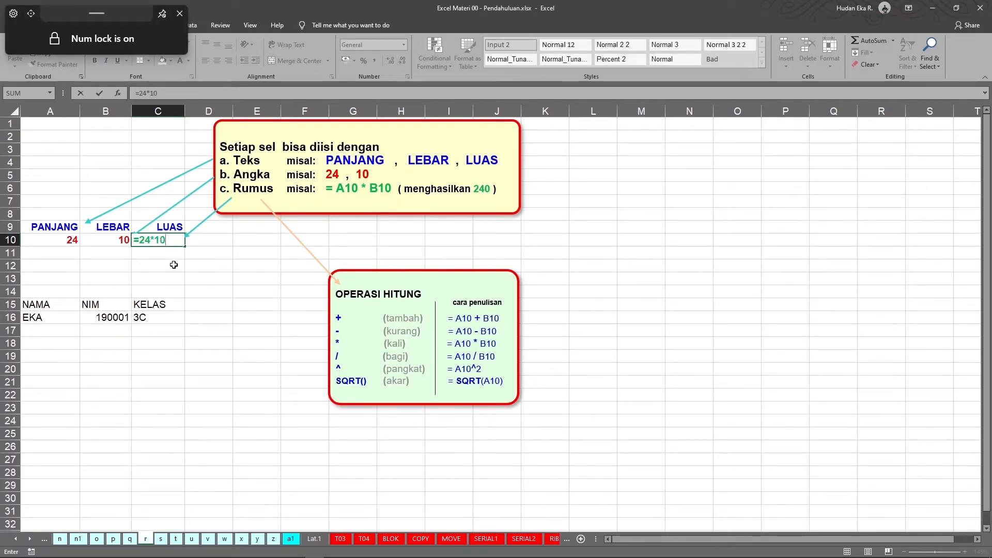
pyautogui.press('BackSpace')
pyautogui.press('BackSpace')
pyautogui.press('BackSpace')
pyautogui.press('BackSpace')
pyautogui.press('BackSpace')
pyautogui.press('BackSpace')
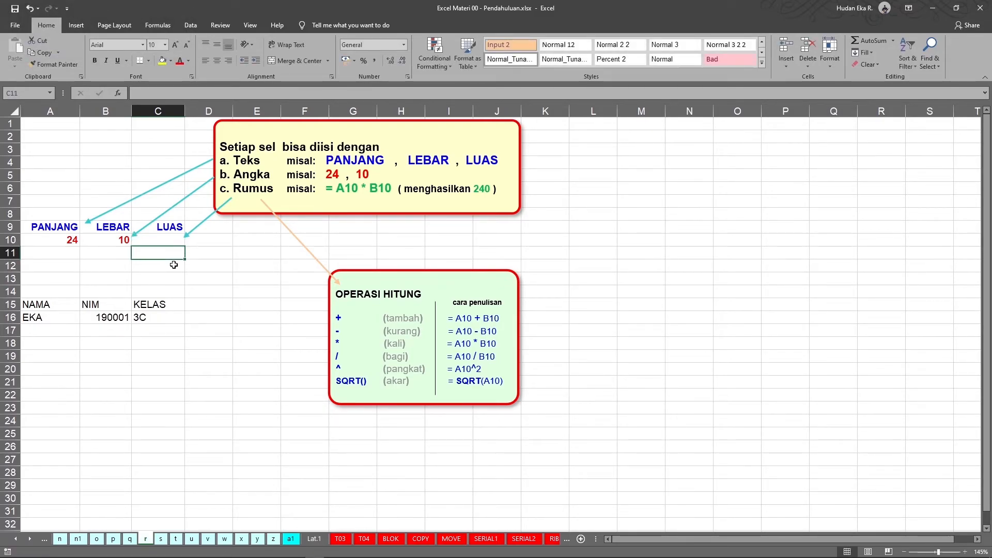
# Enter the formula =A10*B10 in cell C10 by referencing the PANJANG and LEBAR values.
pyautogui.write('=')
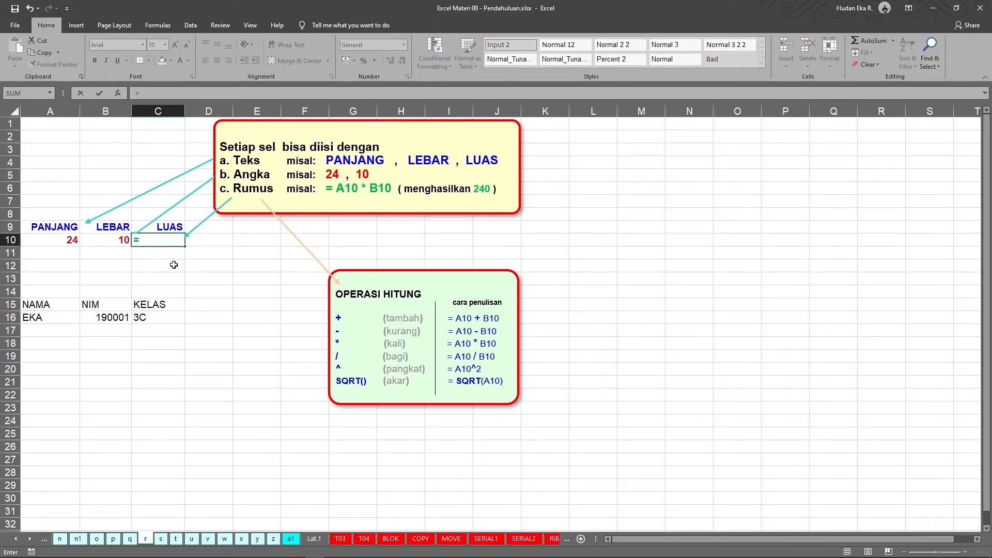
pyautogui.click(61, 240)
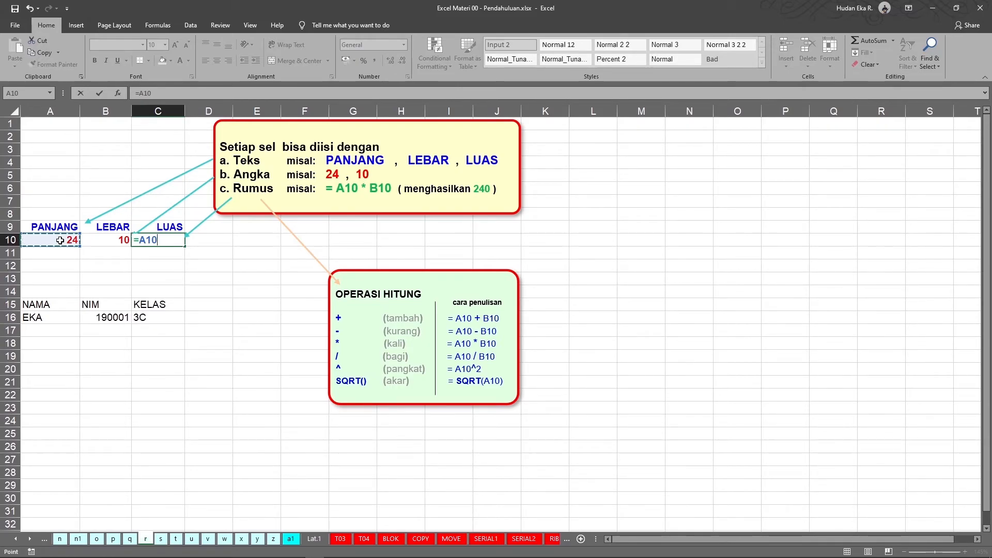
pyautogui.write('*')
pyautogui.click(110, 241)
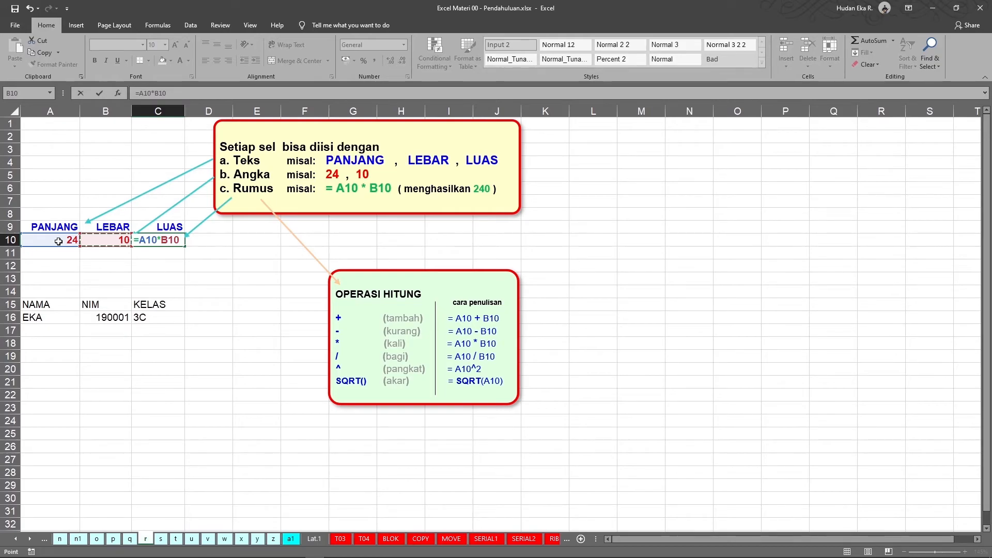
pyautogui.press('Return')
pyautogui.click(173, 240)
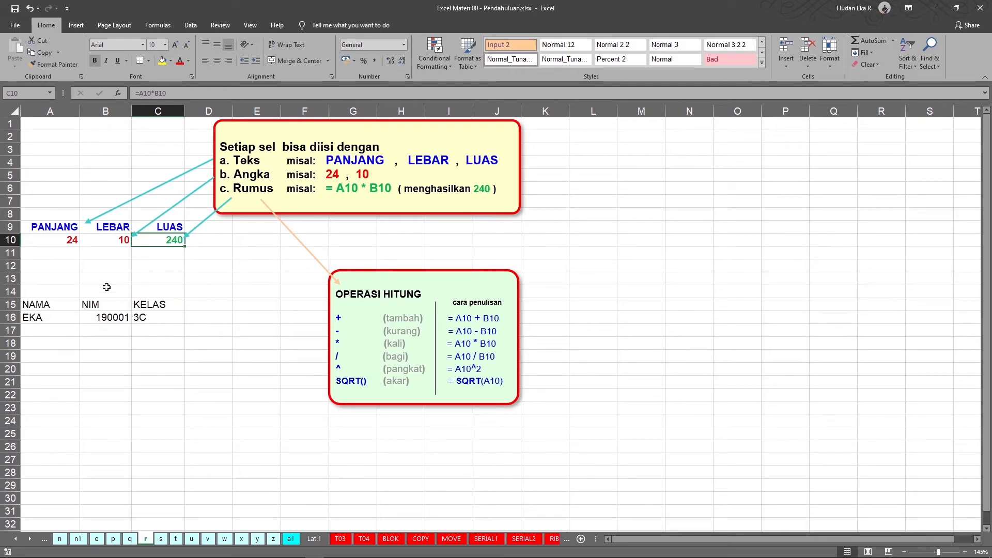
# Select the header range in row 9 and the value range in row 10.
pyautogui.moveTo(41, 233); pyautogui.dragTo(191, 232)
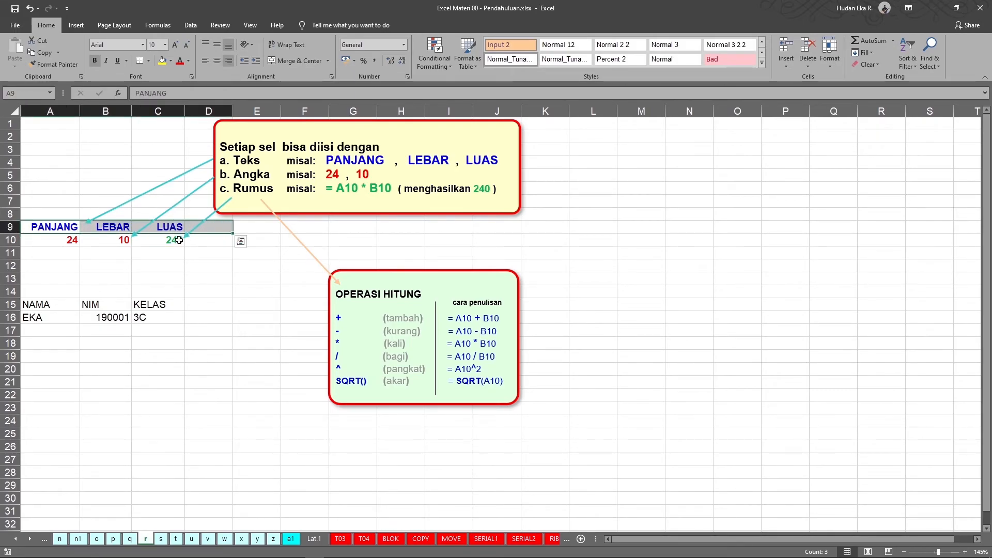
pyautogui.moveTo(46, 221); pyautogui.dragTo(153, 226)
pyautogui.hotkey('ctrl', 'z')
pyautogui.moveTo(91, 252); pyautogui.dragTo(150, 228)
pyautogui.moveTo(50, 239); pyautogui.dragTo(99, 243)
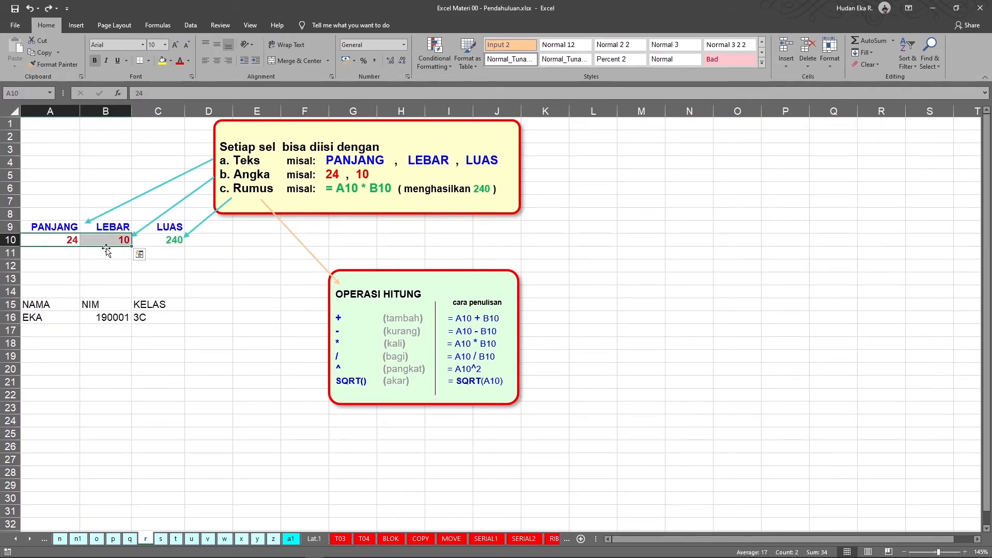
# Turn the formula in C10 into plain text by prefixing it with an apostrophe.
pyautogui.click(166, 241)
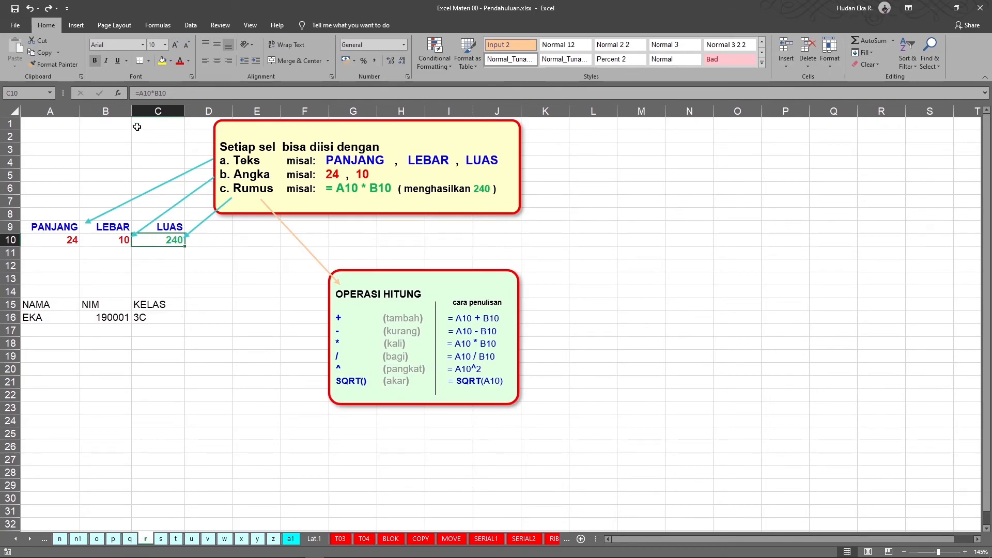
pyautogui.click(134, 94)
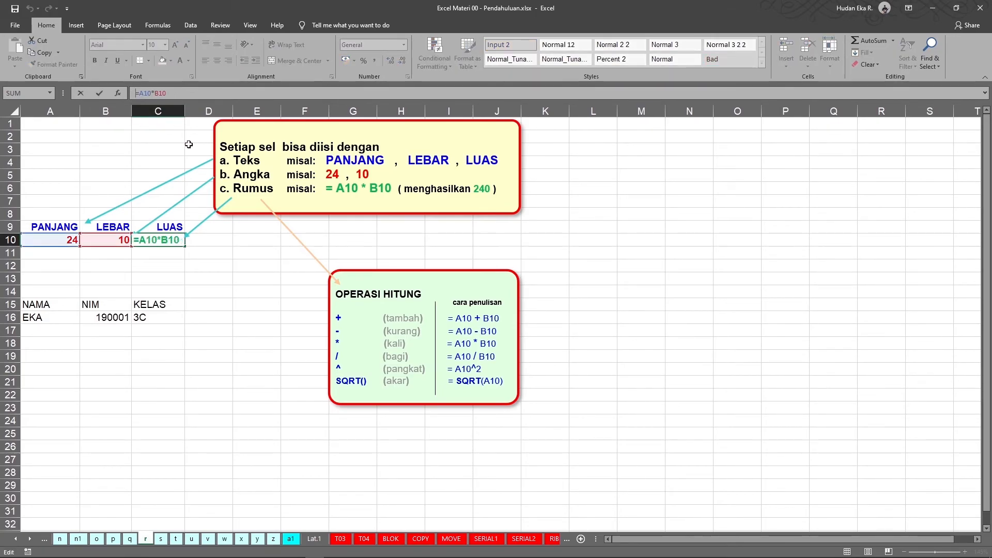
pyautogui.press('Return')
pyautogui.click(176, 290)
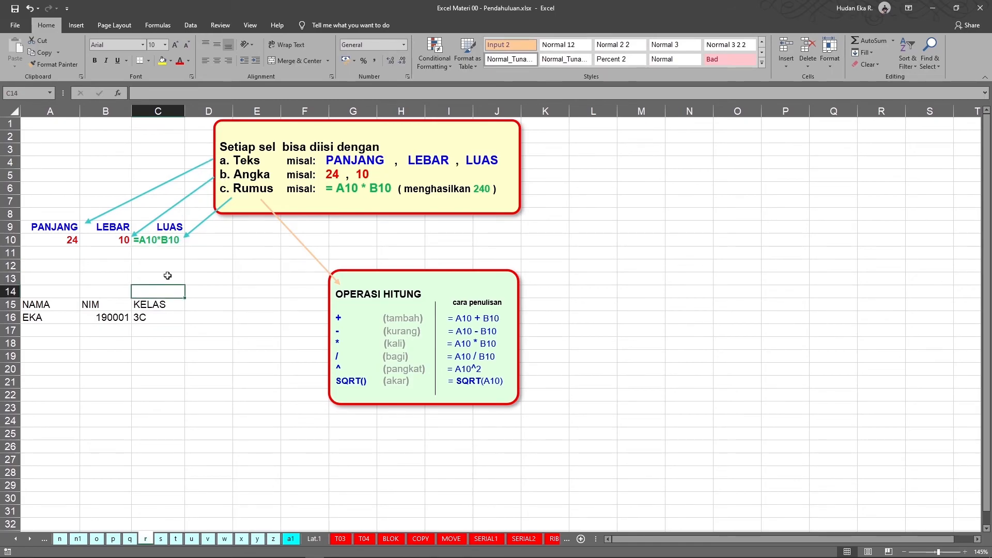
# Inspect the contents of cells C10, A10, B10, A9 and B9.
pyautogui.click(162, 242)
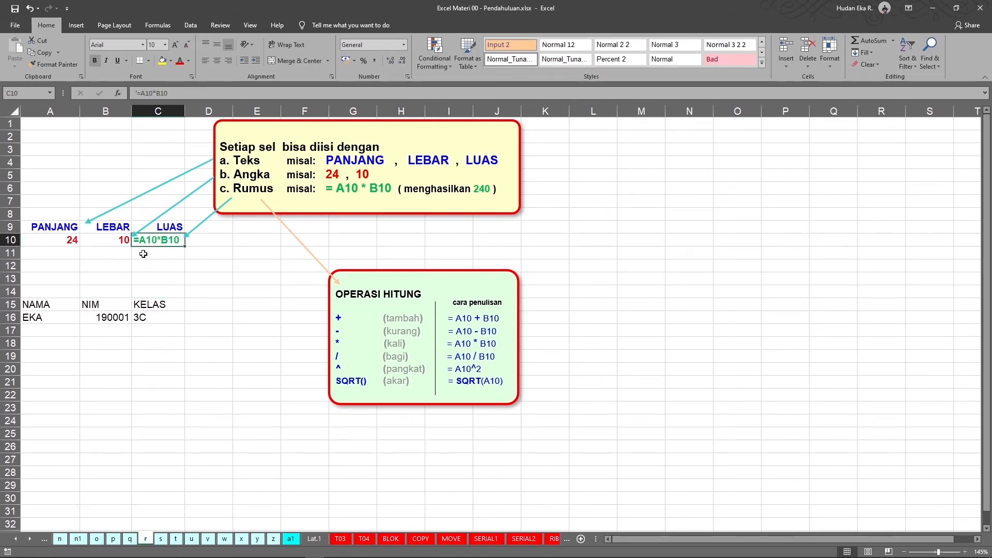
pyautogui.click(62, 241)
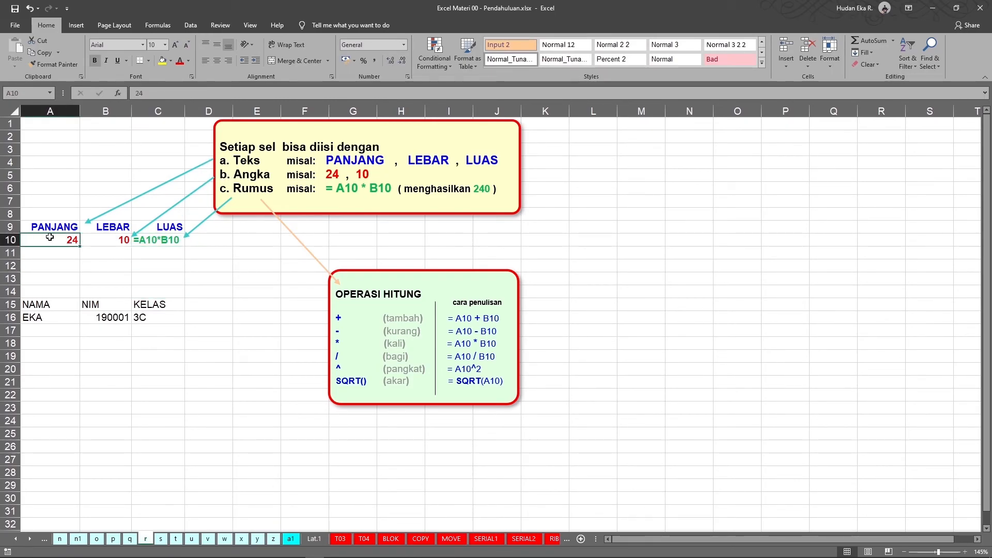
pyautogui.click(112, 243)
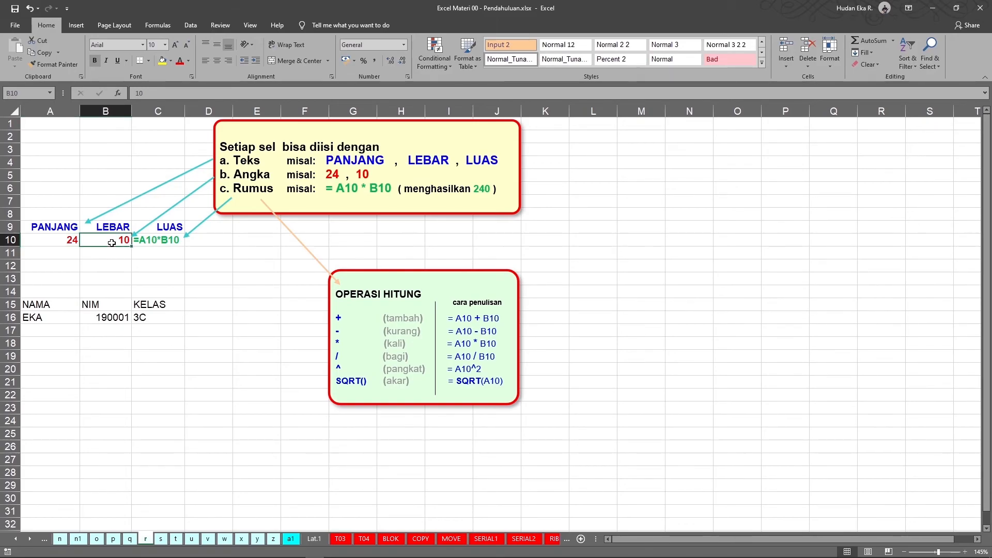
pyautogui.click(56, 232)
pyautogui.click(110, 232)
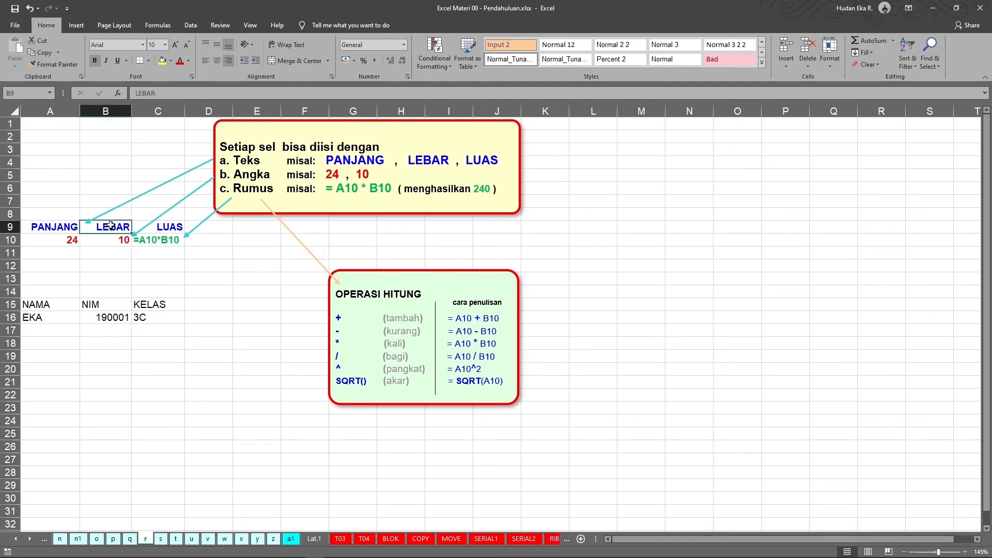
pyautogui.click(219, 251)
# Remove the apostrophe in C10 so it holds the working formula =A10*B10 again.
pyautogui.click(167, 240)
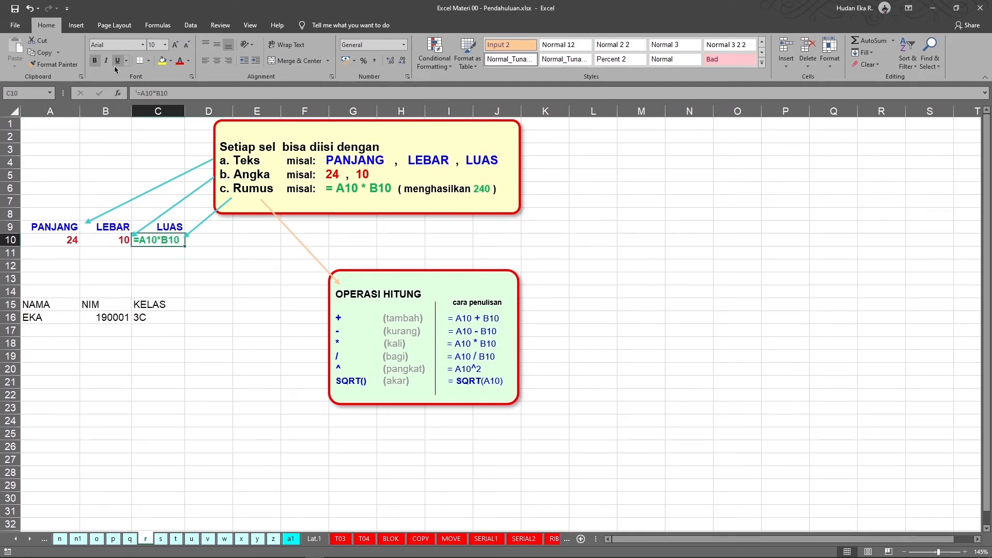
pyautogui.click(136, 91)
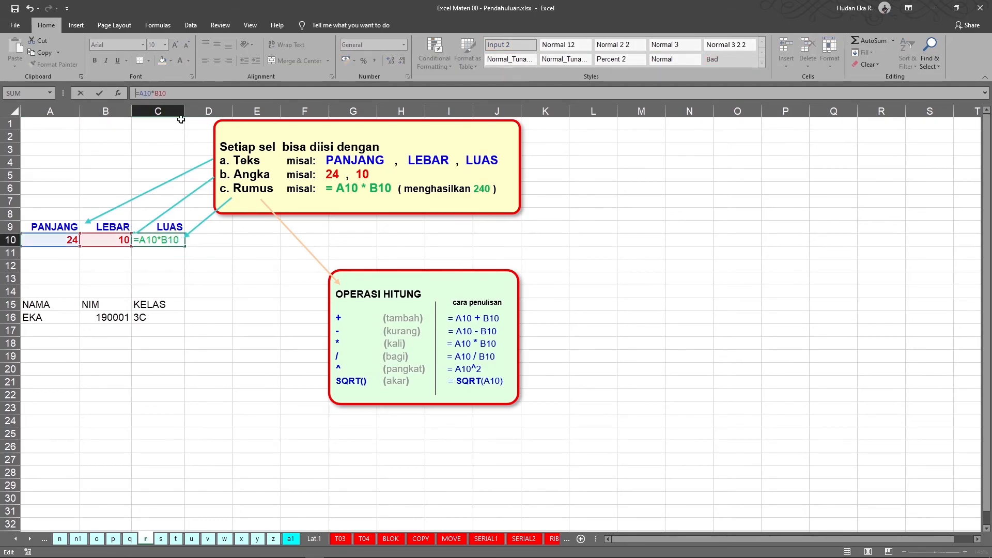
pyautogui.press('Return')
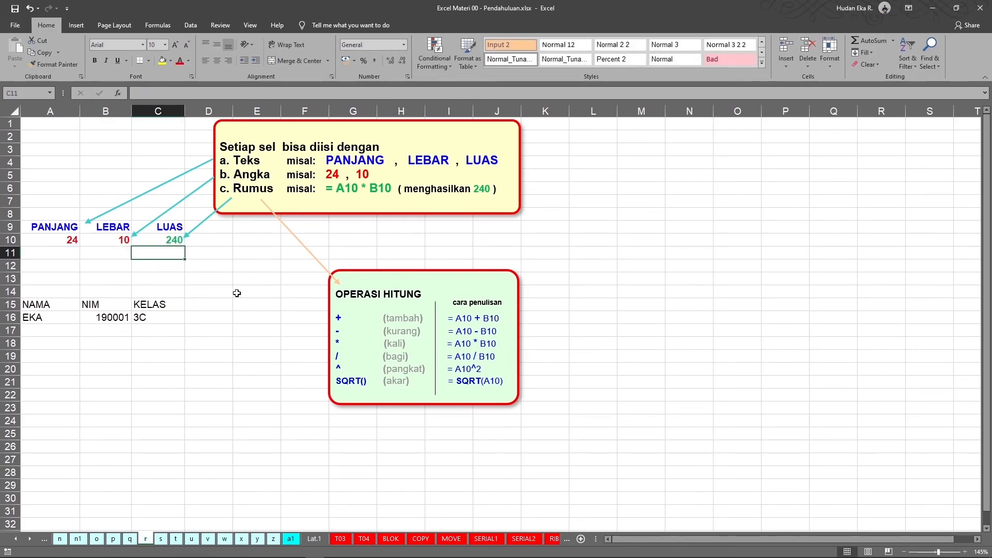